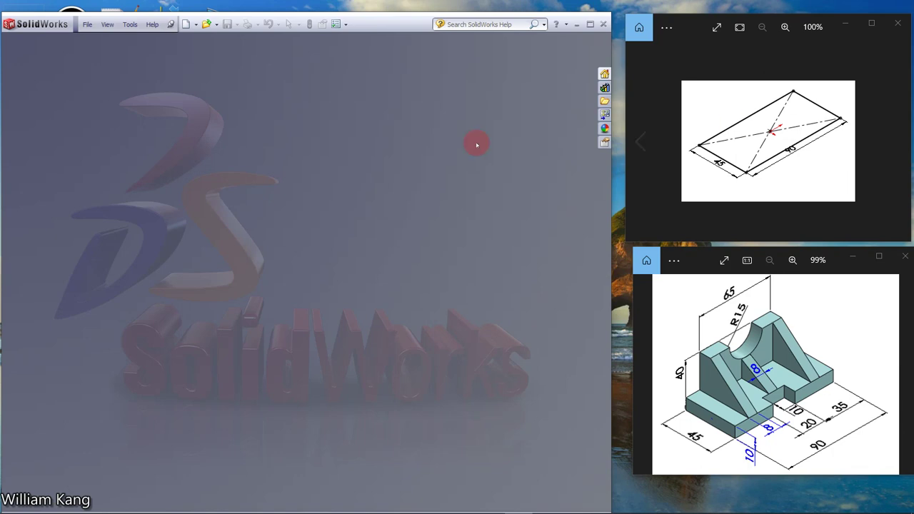
- Start a new SolidWorks document and bring up the Part document choice
{"action": "left_click", "coordinate": [194, 24]}
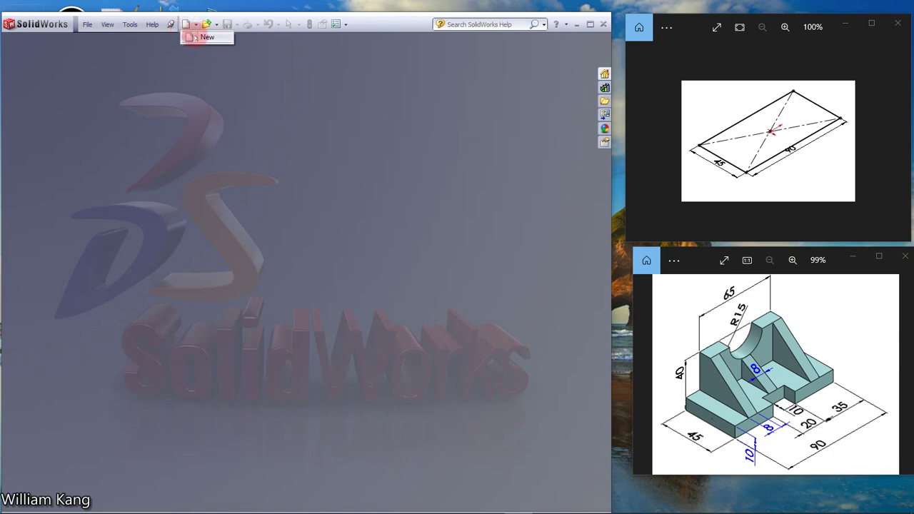
{"action": "left_click", "coordinate": [194, 37]}
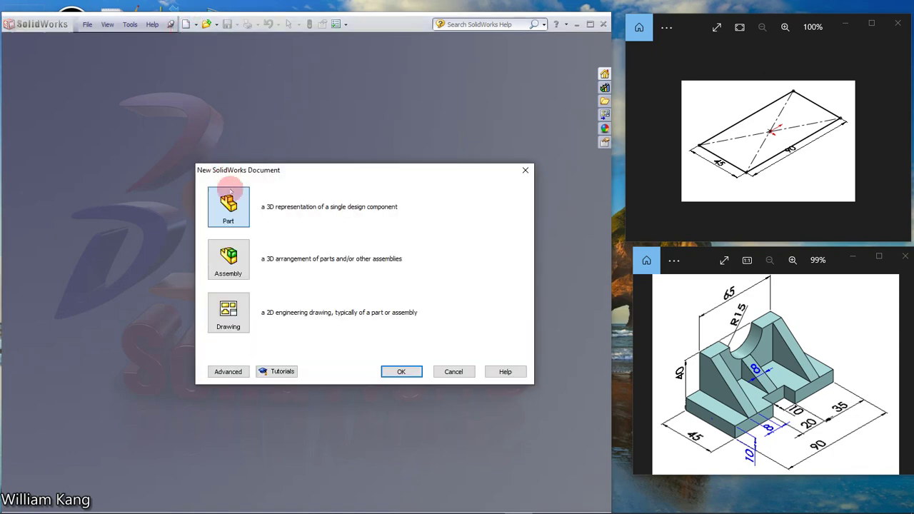
- Create the new part and open a sketch on the Top Plane
{"action": "left_click", "coordinate": [401, 371]}
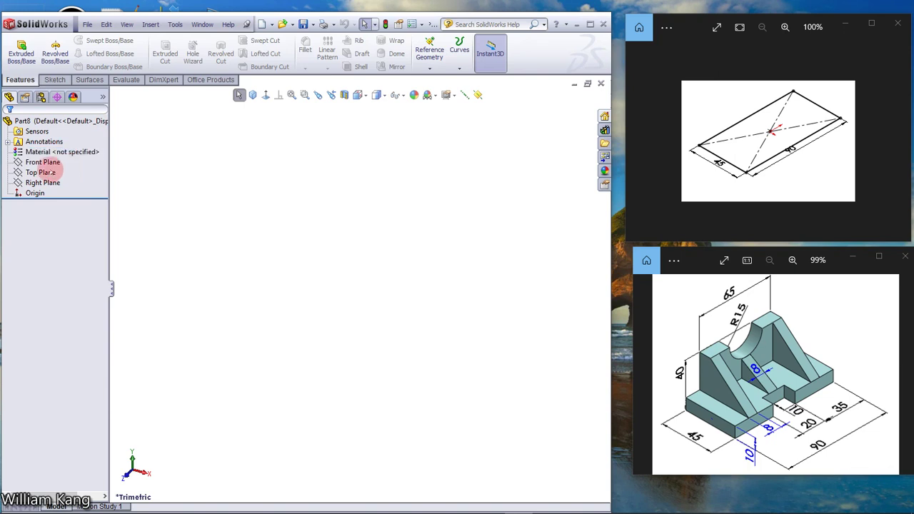
{"action": "left_click", "coordinate": [47, 172]}
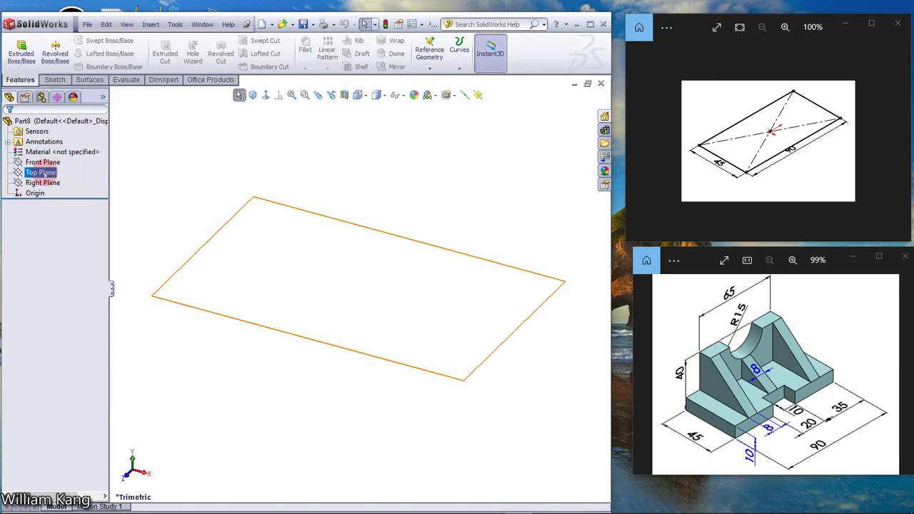
{"action": "left_click", "coordinate": [45, 173]}
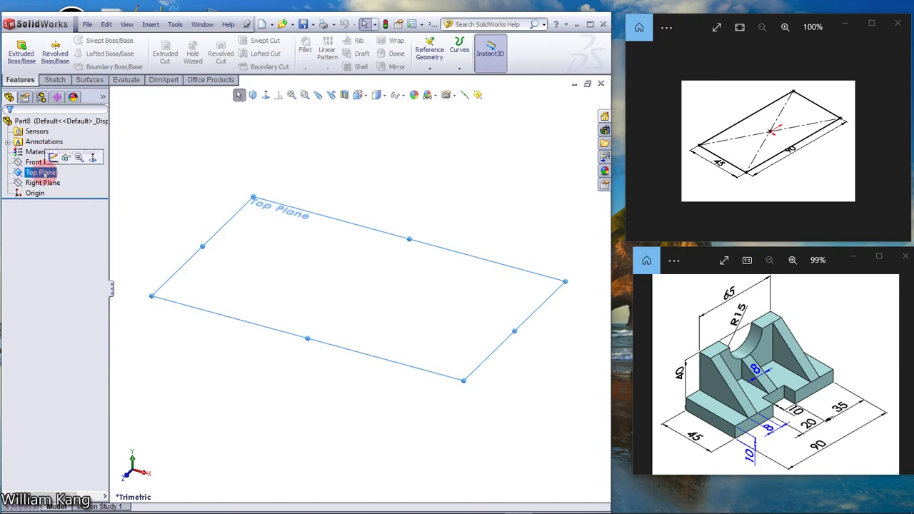
{"action": "left_click", "coordinate": [53, 158]}
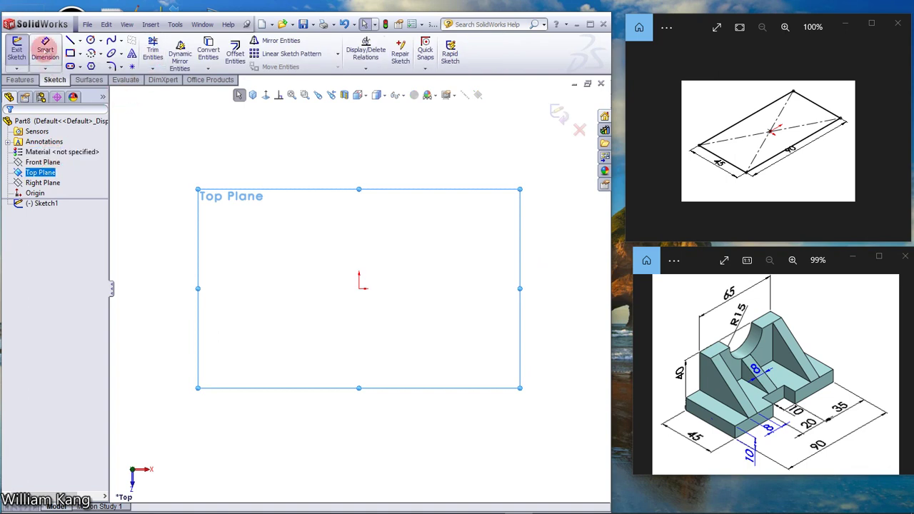
- Draw a center rectangle from the origin and view it in Isometric
{"action": "left_click", "coordinate": [44, 52]}
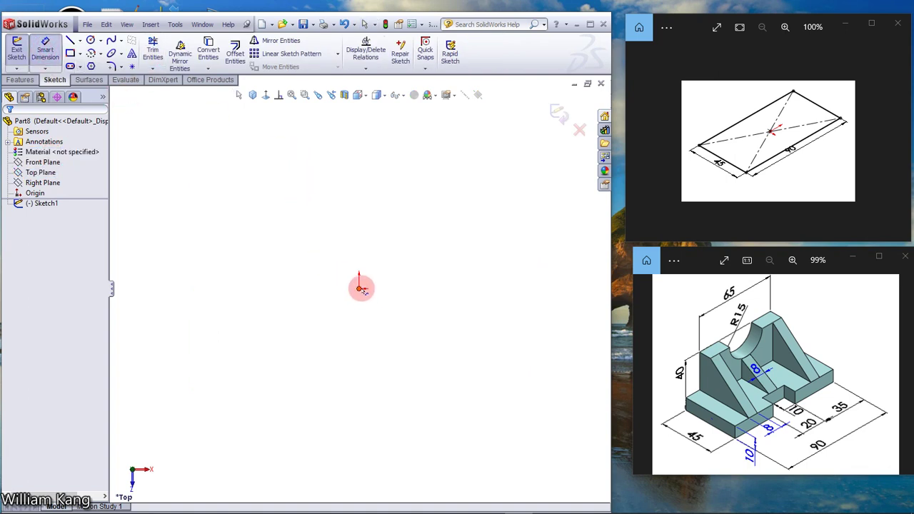
{"action": "left_click", "coordinate": [360, 288]}
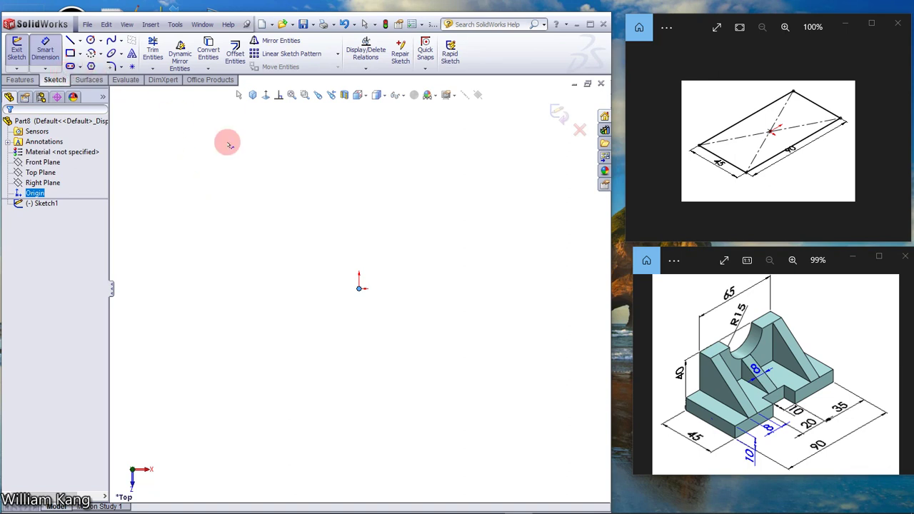
{"action": "key", "text": "Escape"}
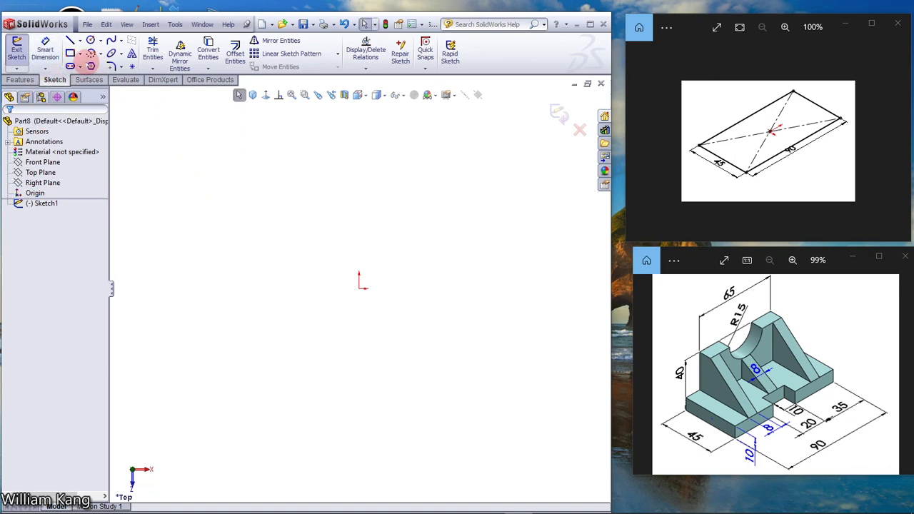
{"action": "left_click", "coordinate": [80, 53]}
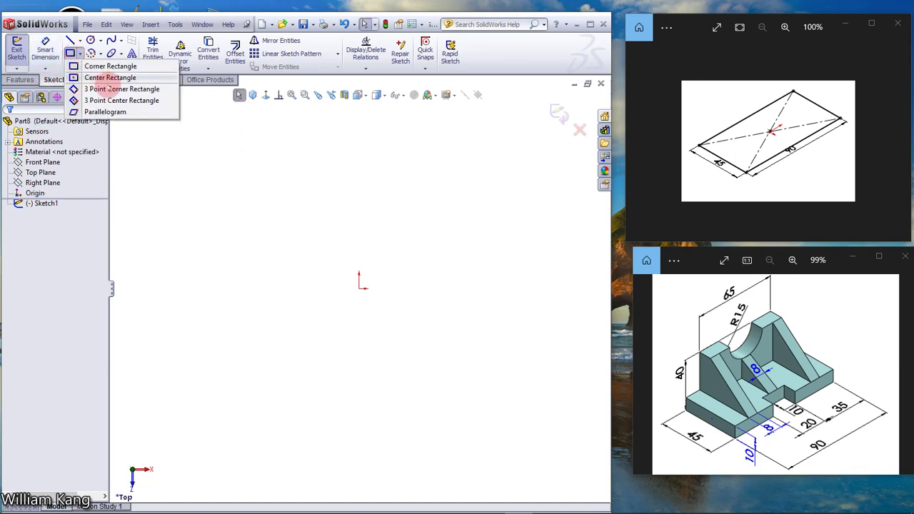
{"action": "left_click", "coordinate": [108, 78]}
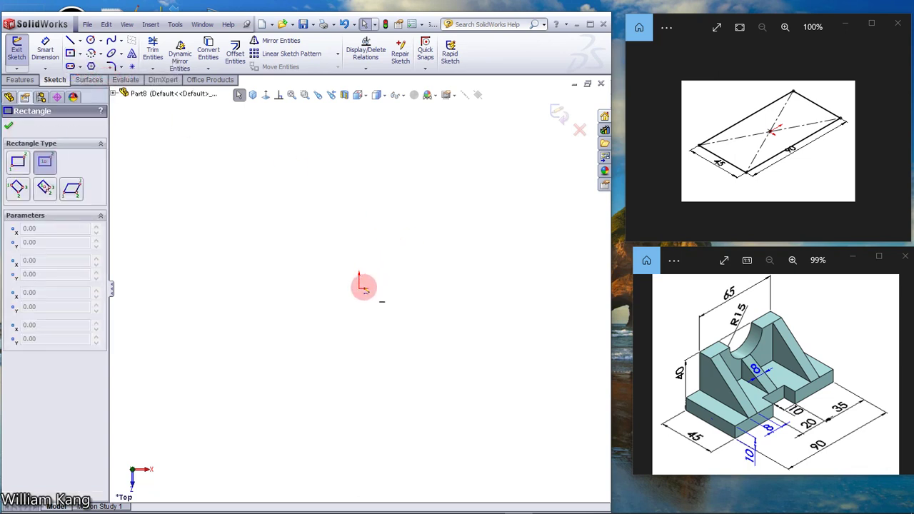
{"action": "left_click", "coordinate": [360, 288]}
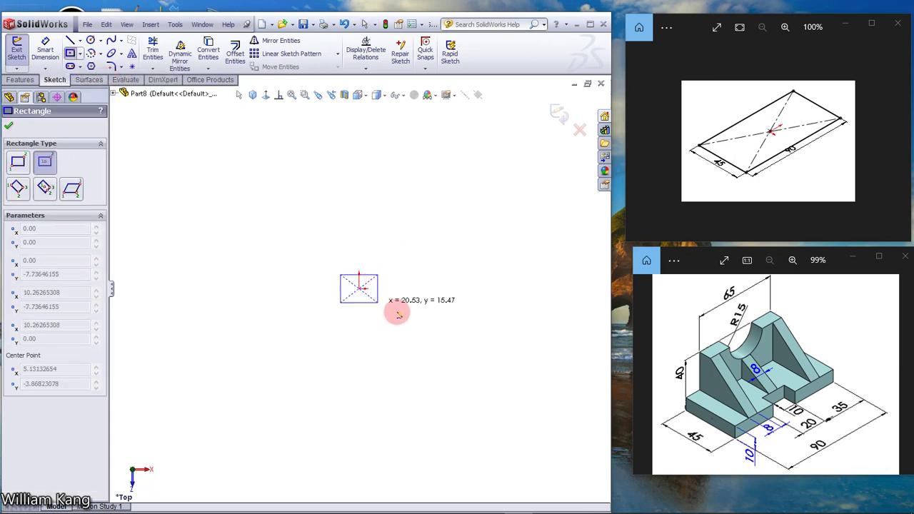
{"action": "left_click", "coordinate": [449, 326]}
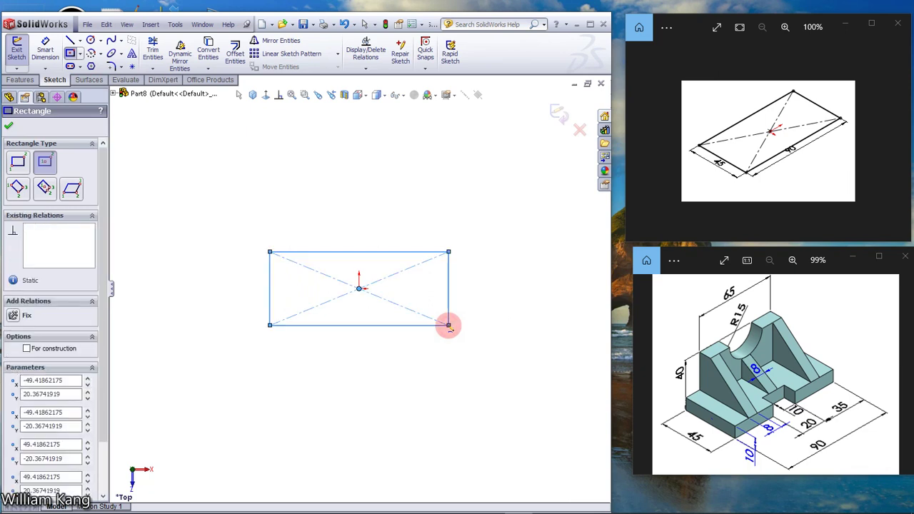
{"action": "left_click", "coordinate": [252, 96]}
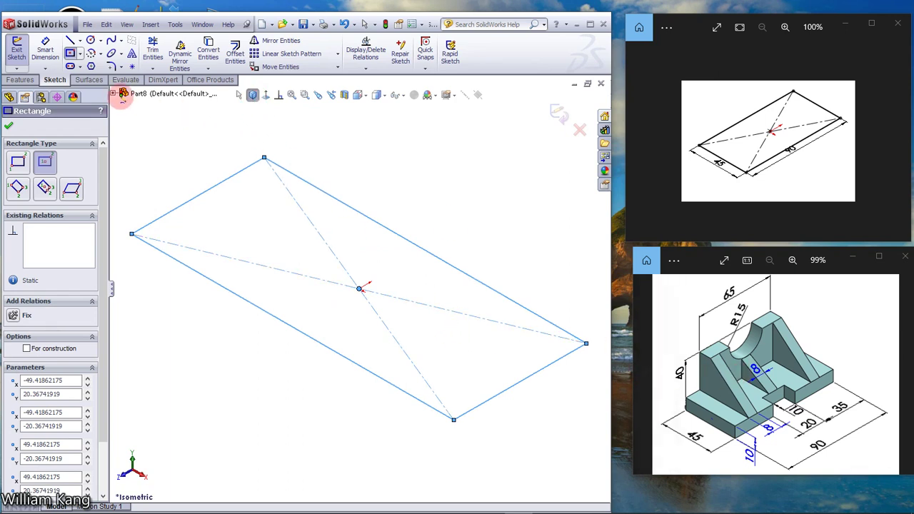
- Dimension the rectangle's short edge 45 mm and long edge 90 mm, then close the sketch
{"action": "left_click", "coordinate": [44, 52]}
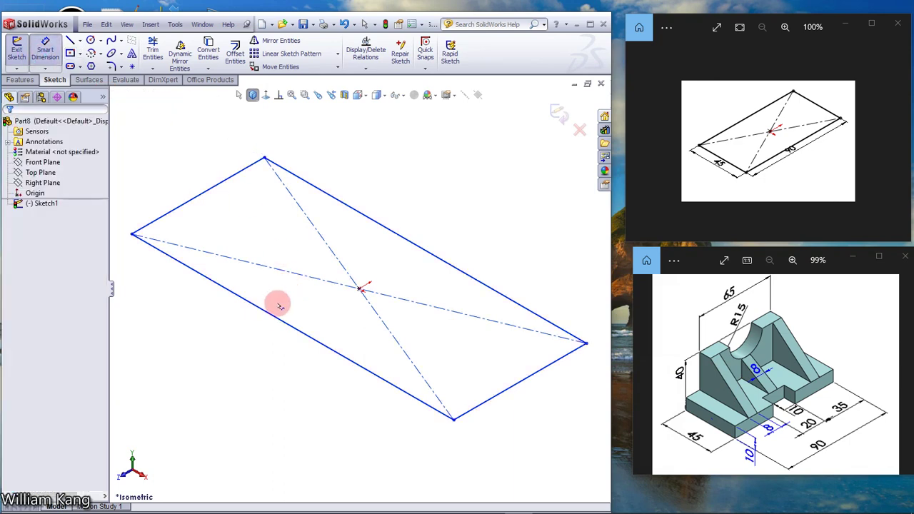
{"action": "left_click", "coordinate": [268, 329]}
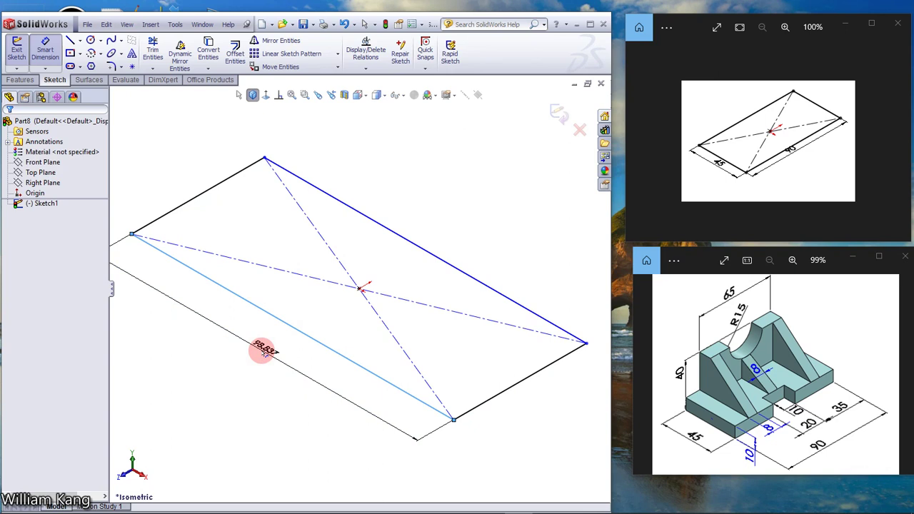
{"action": "left_click", "coordinate": [262, 350]}
{"action": "type", "text": "45"}
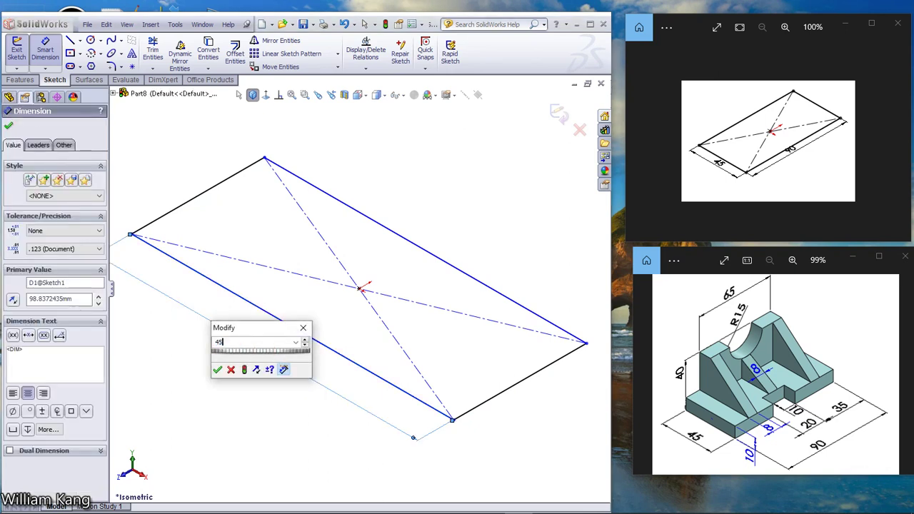
{"action": "key", "text": "Return"}
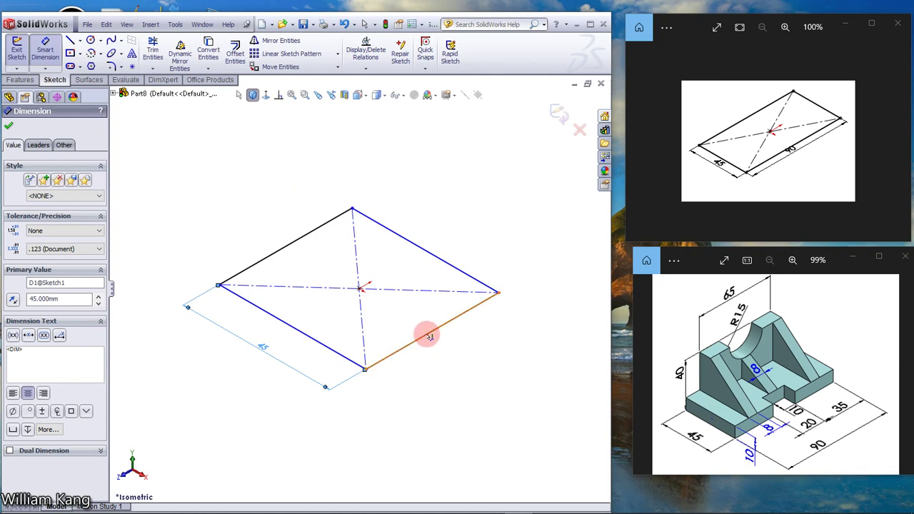
{"action": "left_click", "coordinate": [428, 337]}
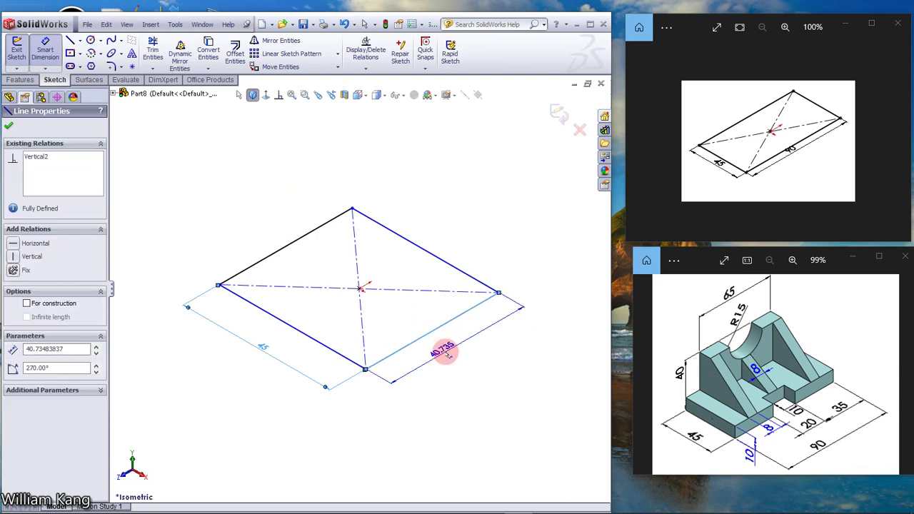
{"action": "left_click", "coordinate": [443, 351]}
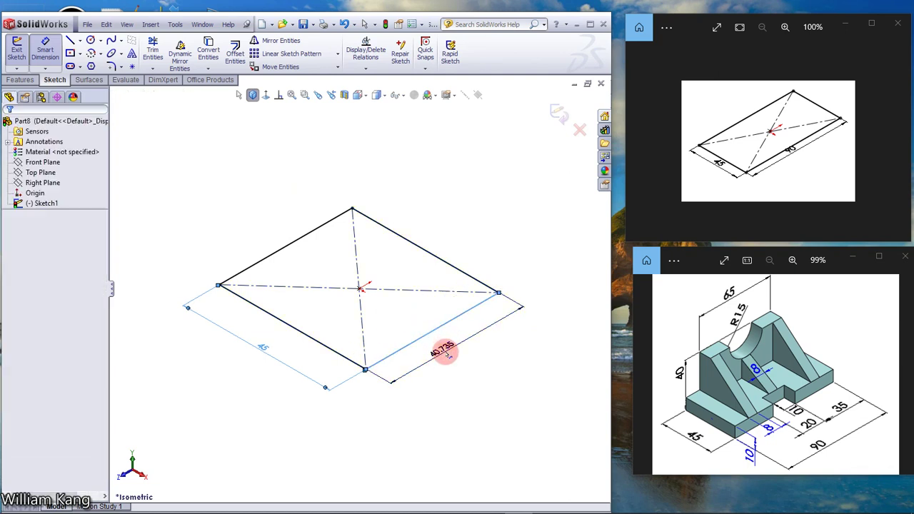
{"action": "left_click", "coordinate": [443, 351]}
{"action": "type", "text": "90"}
{"action": "key", "text": "Return"}
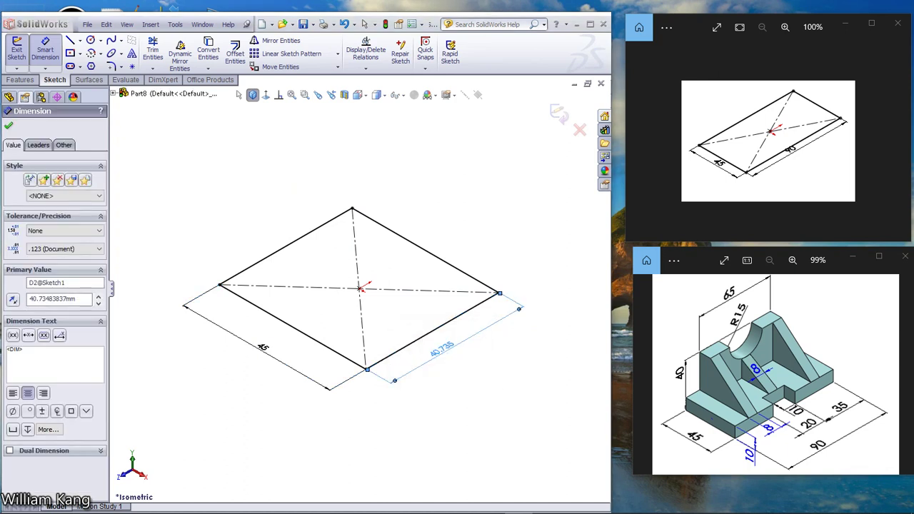
{"action": "left_click", "coordinate": [444, 352]}
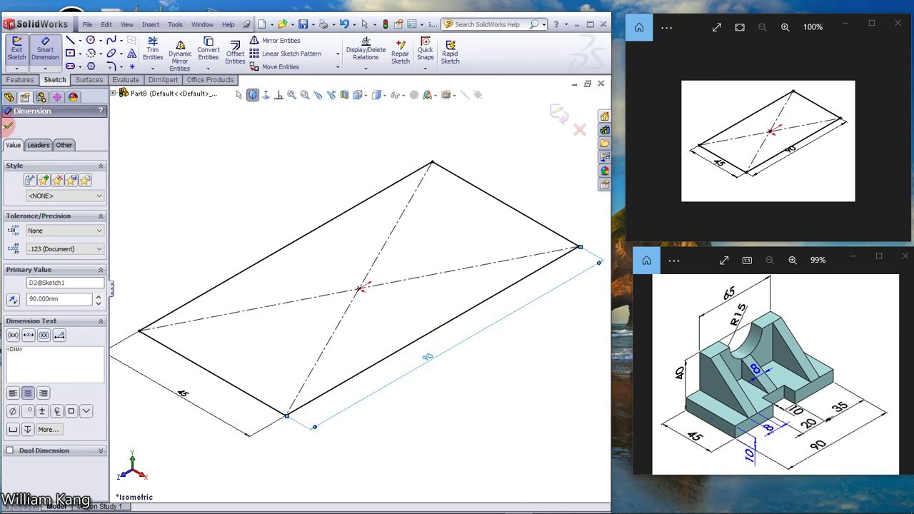
{"action": "left_click", "coordinate": [9, 125]}
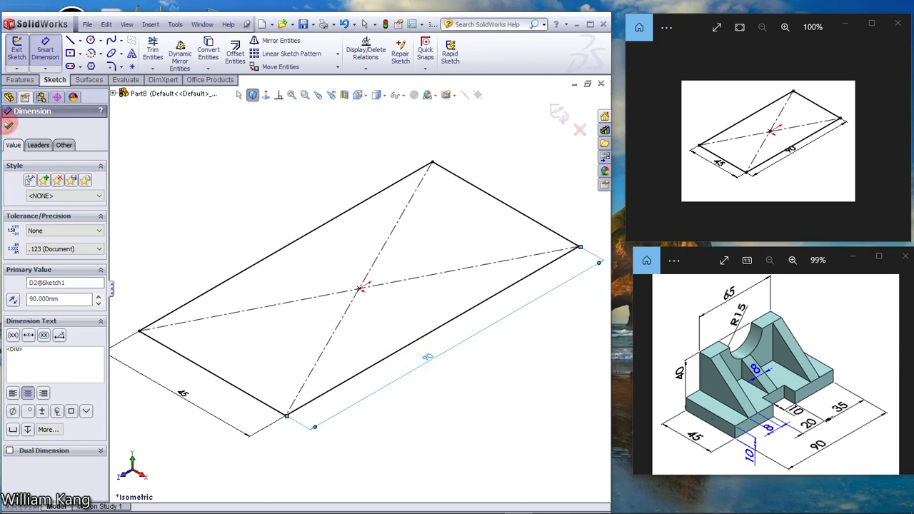
- Extrude the 45×90 rectangle Blind 10 mm into the base plate
{"action": "left_click", "coordinate": [13, 80]}
{"action": "left_click", "coordinate": [21, 55]}
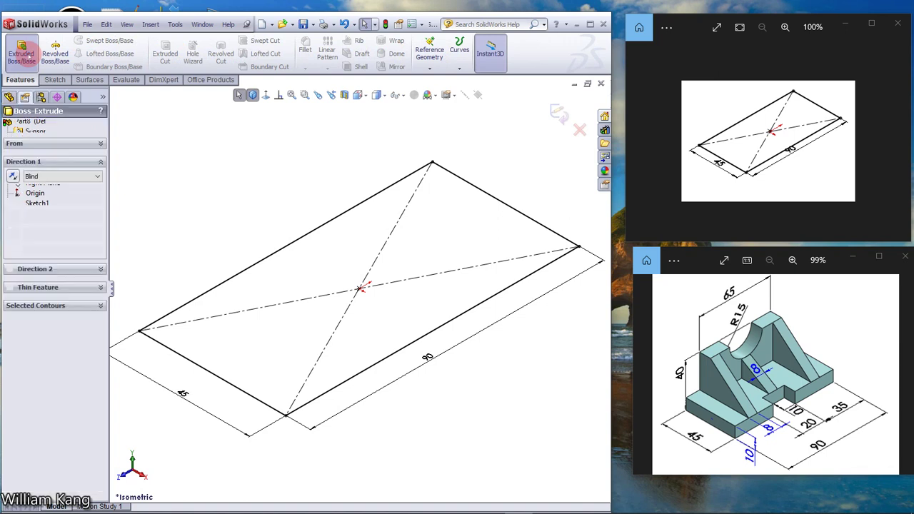
{"action": "left_click", "coordinate": [68, 216]}
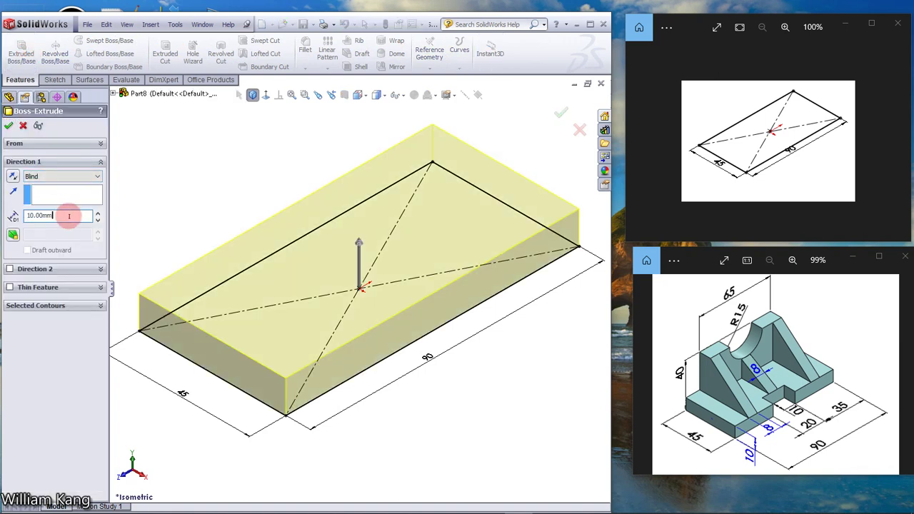
{"action": "left_click", "coordinate": [9, 126]}
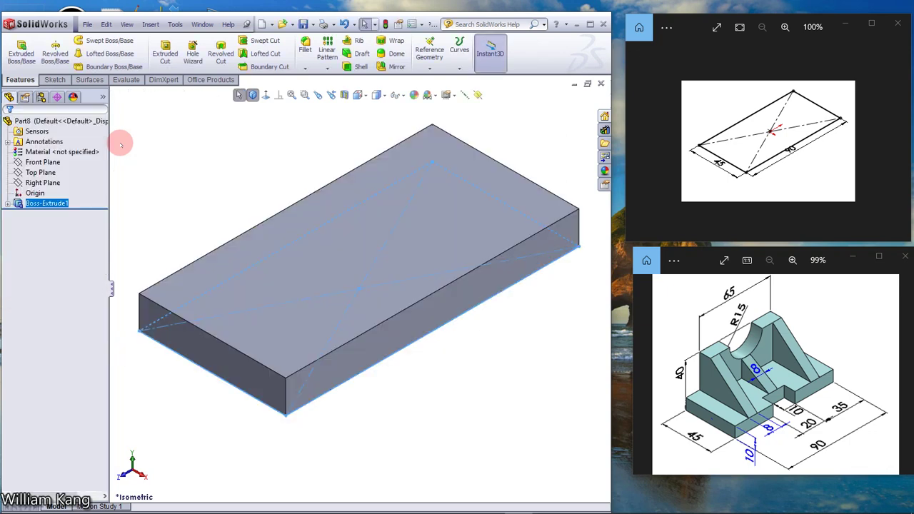
{"action": "left_click", "coordinate": [180, 172]}
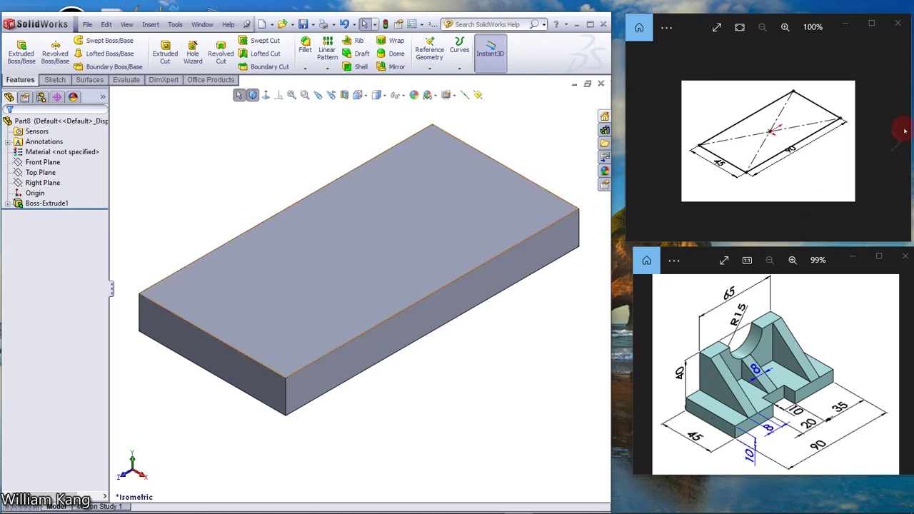
- Open a new sketch on the base plate's long side face, viewed face-on
{"action": "left_click", "coordinate": [877, 141]}
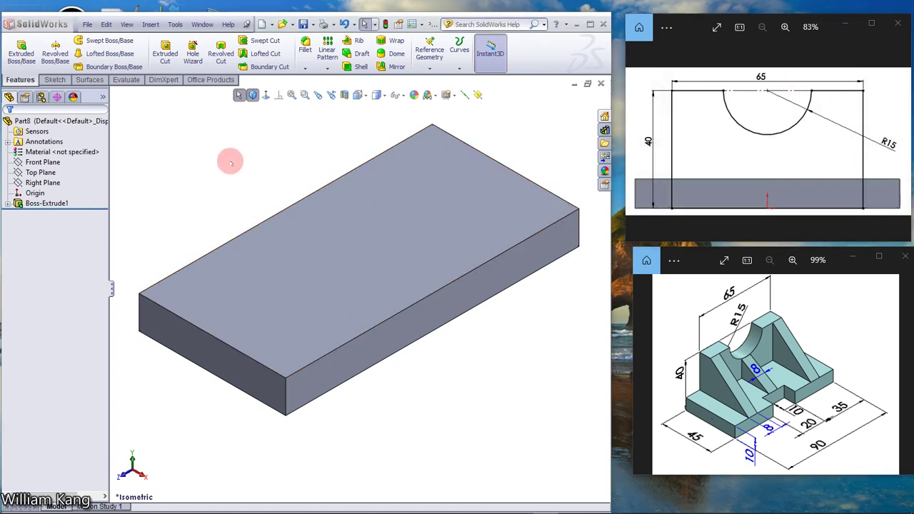
{"action": "mouse_move", "coordinate": [230, 159]}
{"action": "middle_mouse_down"}
{"action": "mouse_move", "coordinate": [308, 186]}
{"action": "mouse_move", "coordinate": [287, 208]}
{"action": "middle_mouse_up"}
{"action": "left_click", "coordinate": [287, 208]}
{"action": "left_click", "coordinate": [332, 177]}
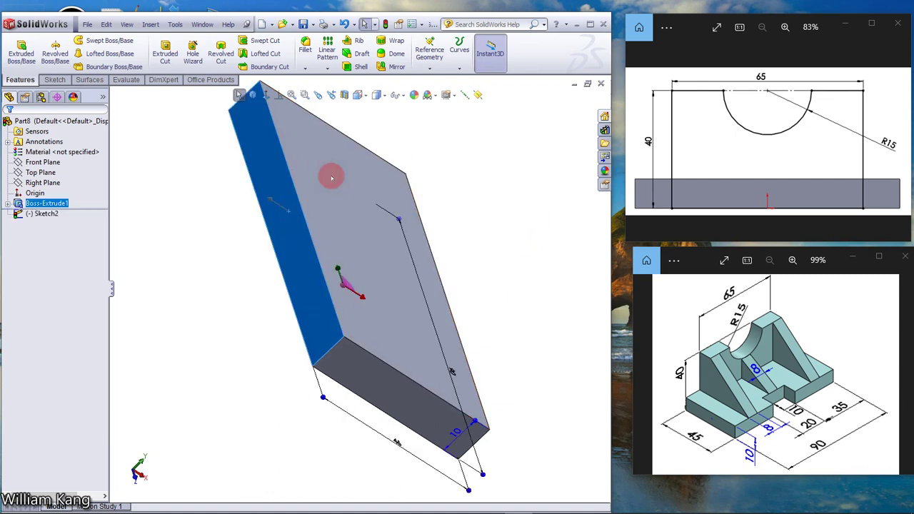
{"action": "left_click", "coordinate": [265, 95]}
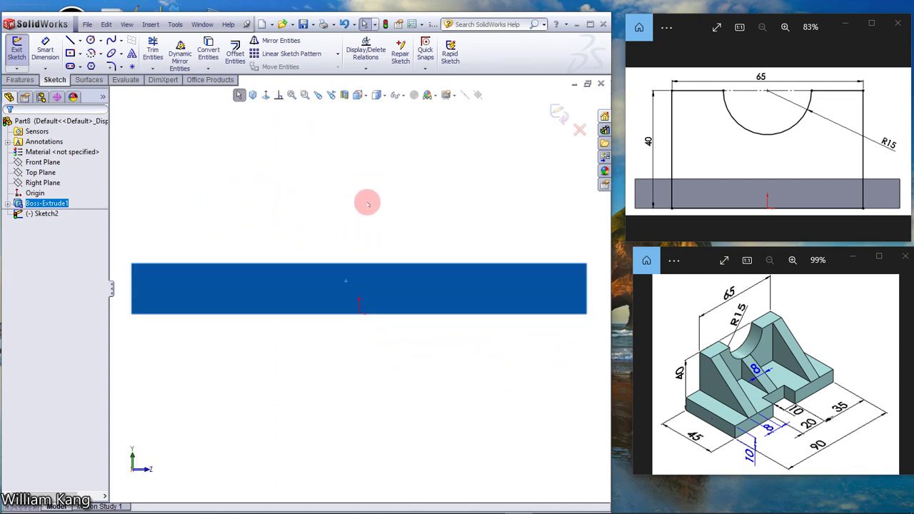
- Fit the part to the view and shift it toward the bottom
{"action": "key", "text": "f"}
{"action": "left_click_drag", "start_coordinate": [365, 221], "coordinate": [361, 315]}
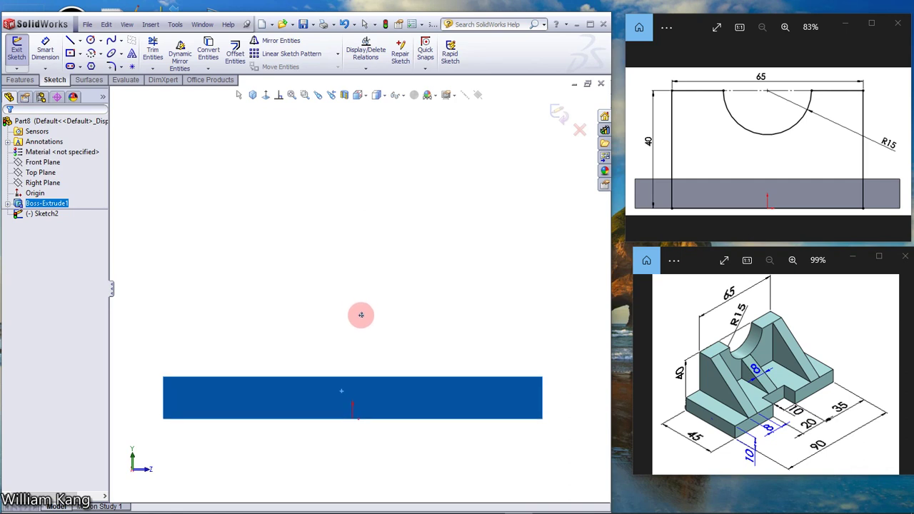
{"action": "key", "text": "Escape"}
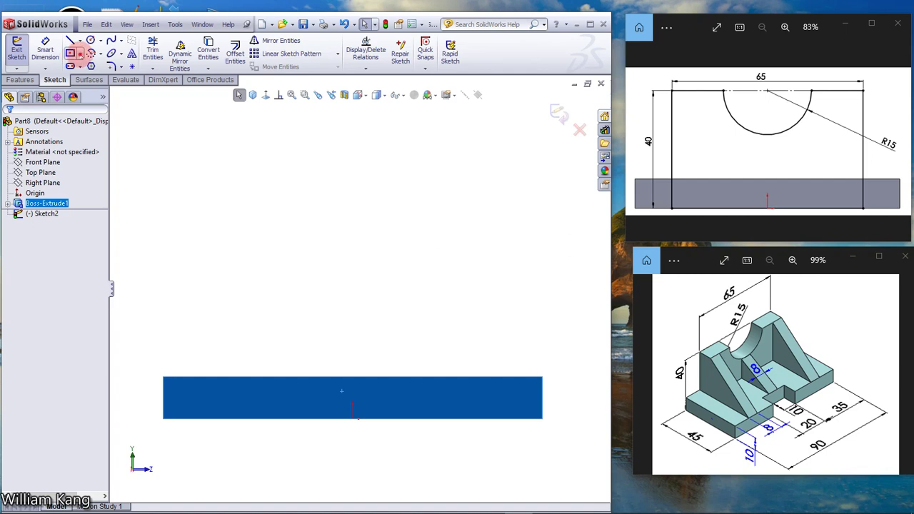
- Draw a corner rectangle above the base plate
{"action": "left_click", "coordinate": [80, 54]}
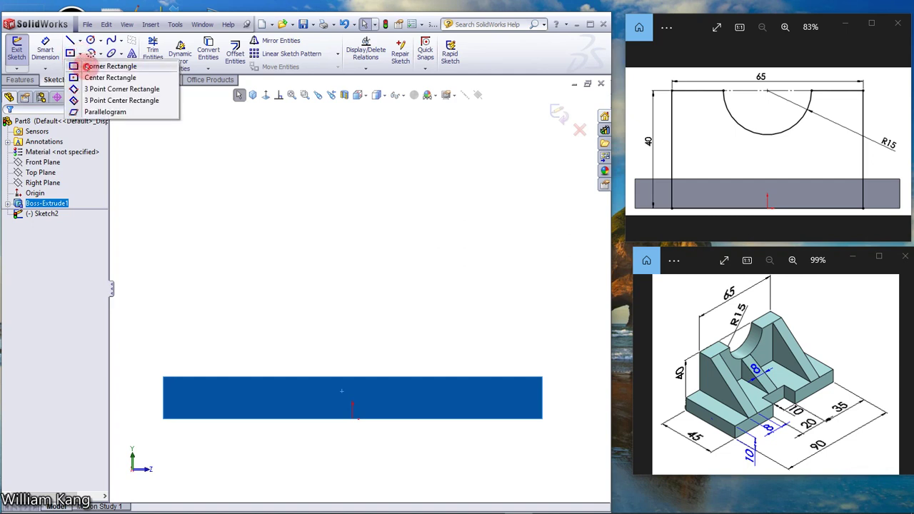
{"action": "left_click", "coordinate": [86, 66]}
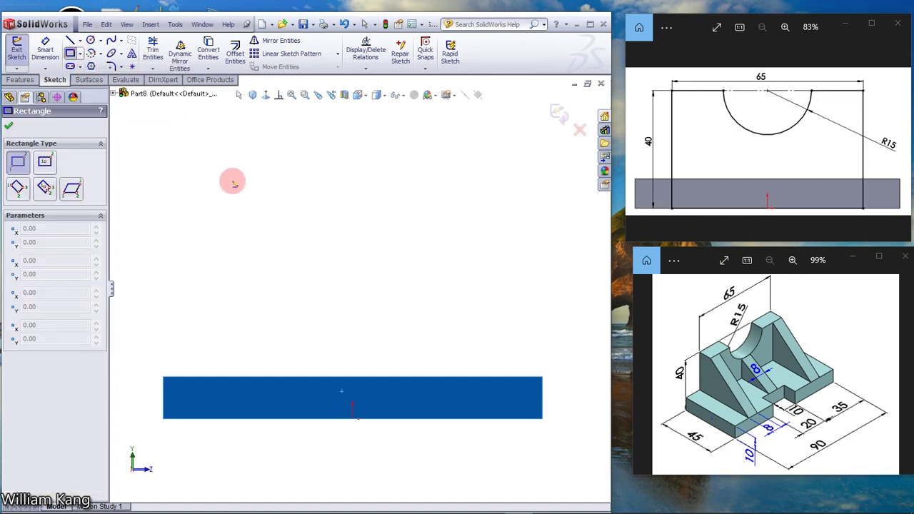
{"action": "left_click_drag", "start_coordinate": [233, 183], "coordinate": [381, 245]}
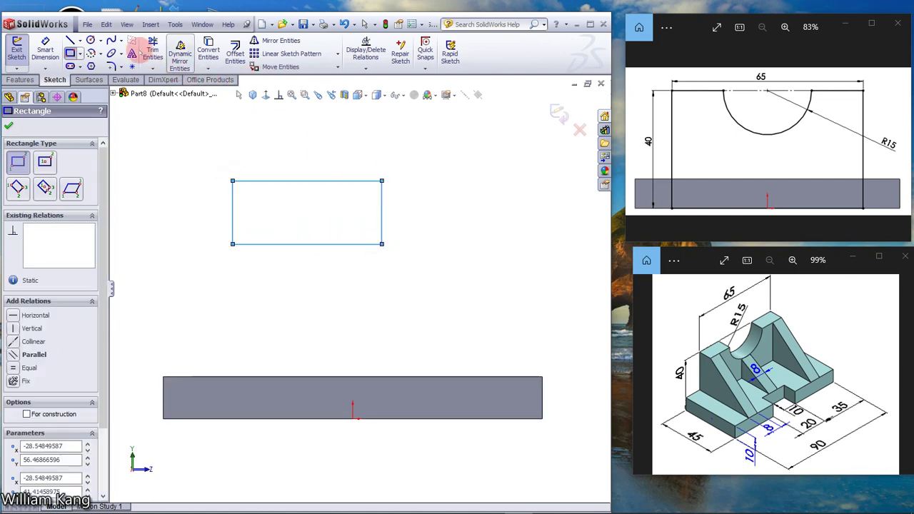
- Dimension the rectangle 65 mm wide along the top and 40 mm tall on the left
{"action": "left_click", "coordinate": [45, 46]}
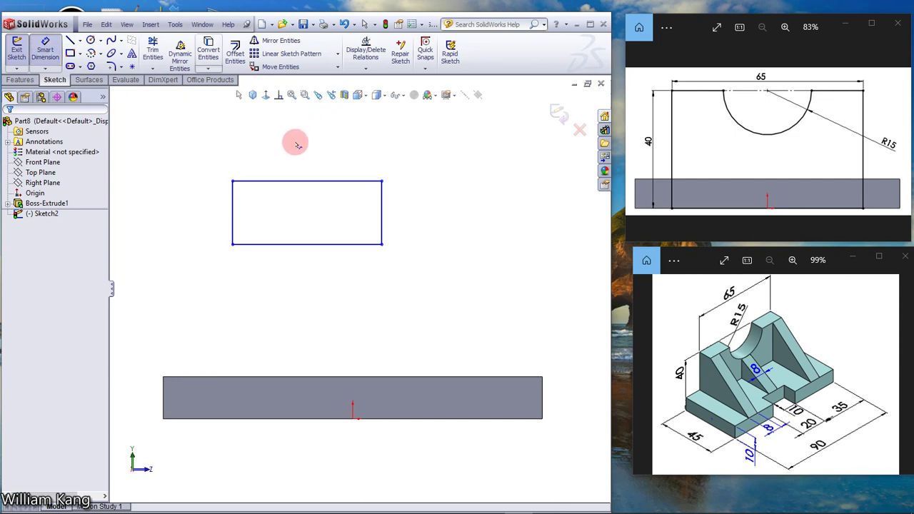
{"action": "left_click", "coordinate": [307, 180]}
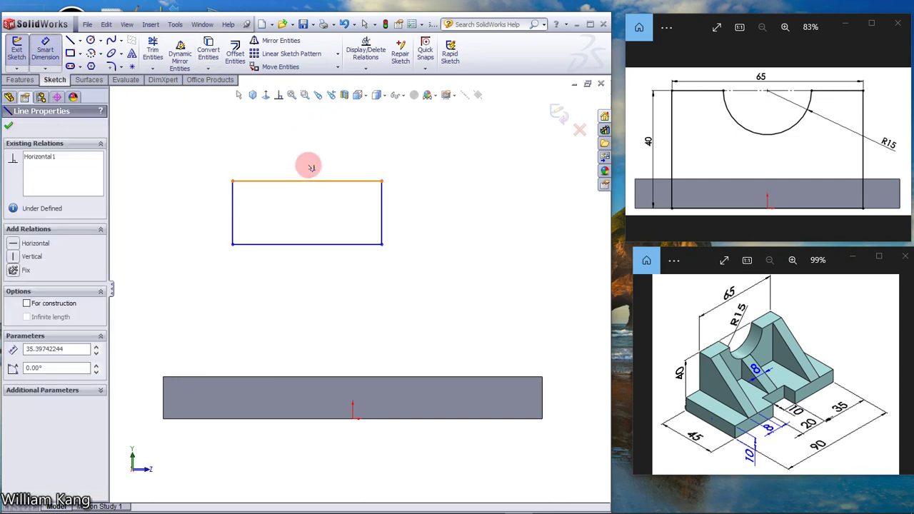
{"action": "left_click", "coordinate": [309, 163]}
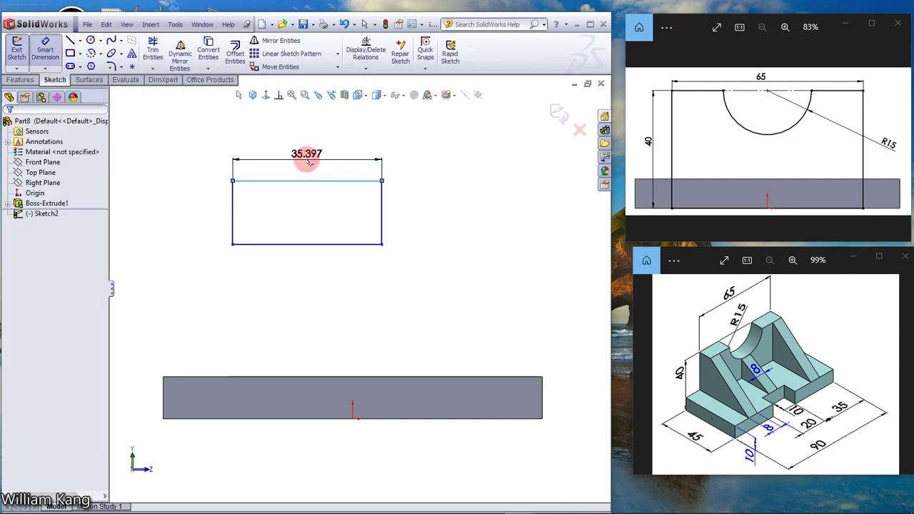
{"action": "type", "text": "65"}
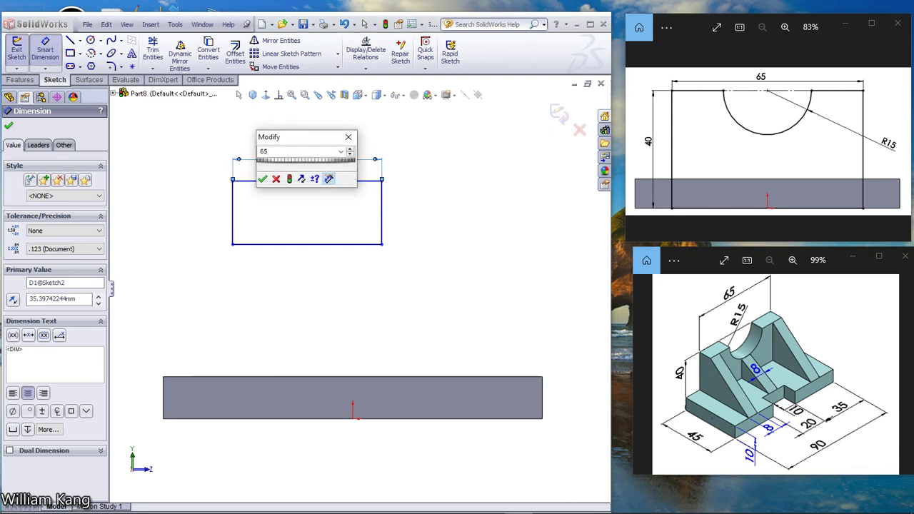
{"action": "left_click", "coordinate": [348, 137]}
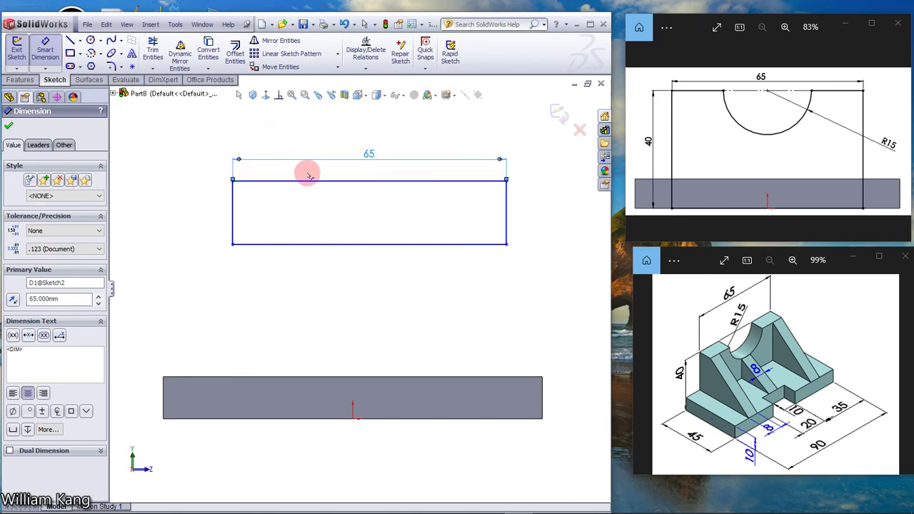
{"action": "left_click", "coordinate": [233, 212]}
{"action": "left_click", "coordinate": [210, 212]}
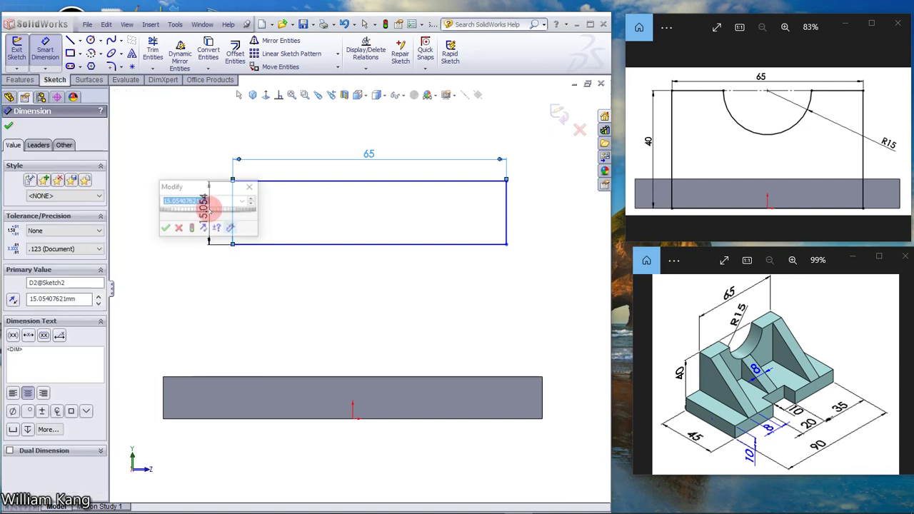
{"action": "type", "text": "40"}
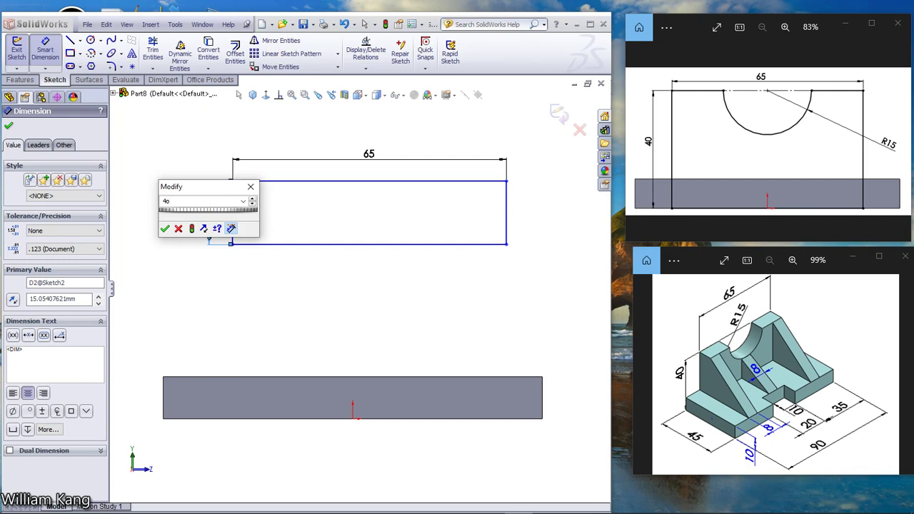
{"action": "left_click", "coordinate": [209, 209]}
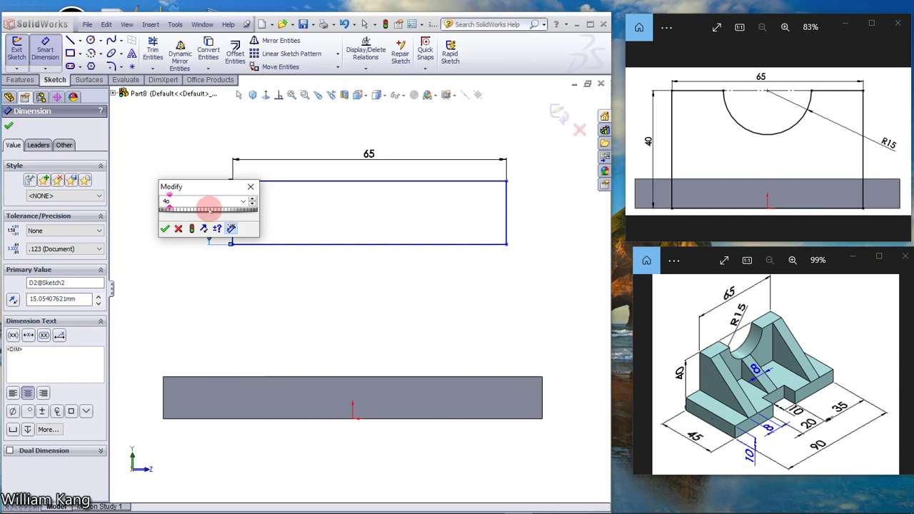
{"action": "left_click", "coordinate": [209, 199]}
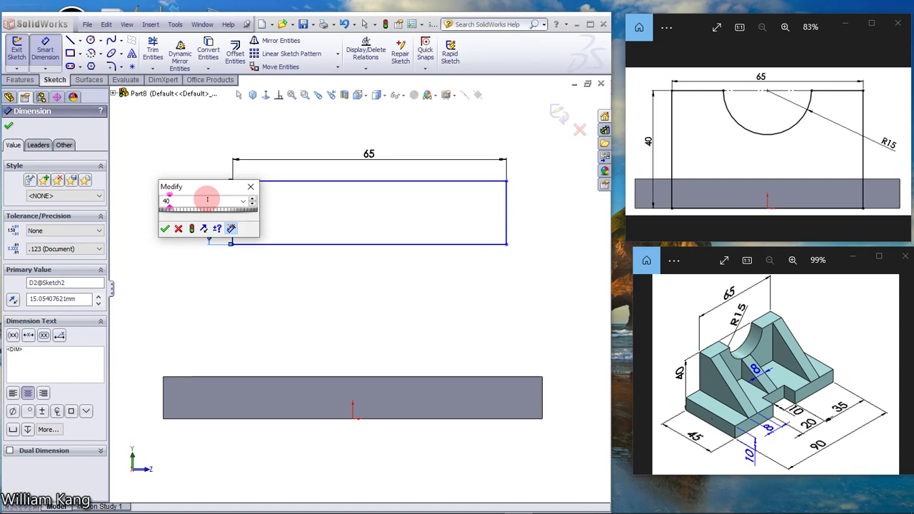
{"action": "left_click", "coordinate": [166, 229]}
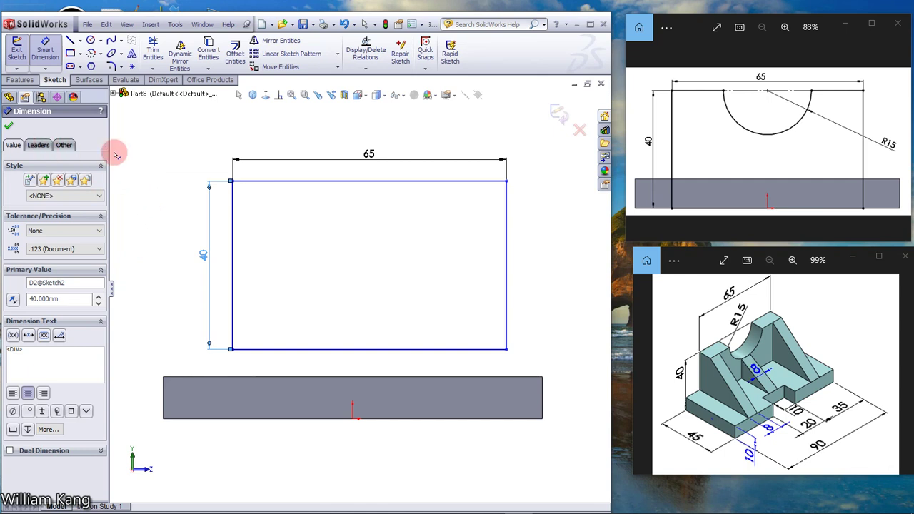
{"action": "key", "text": "Escape"}
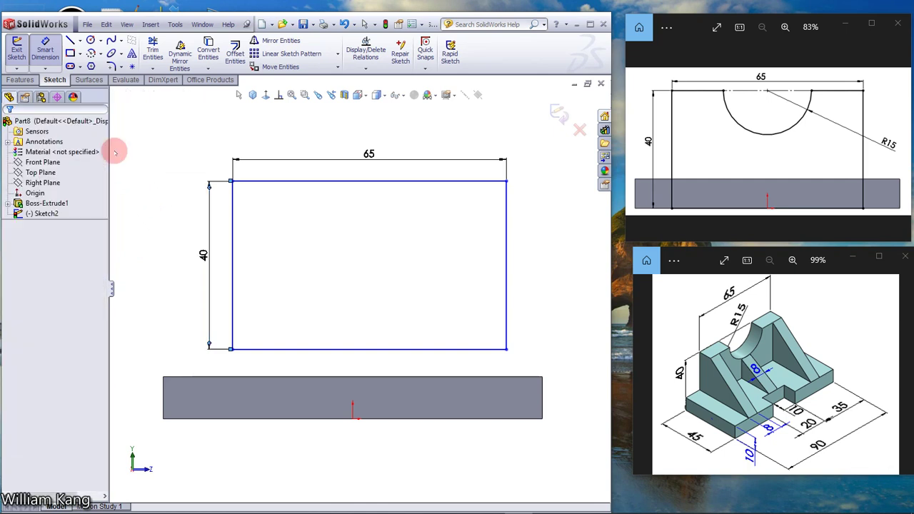
- Convert the rectangle's top edge to construction geometry
{"action": "left_click", "coordinate": [362, 185]}
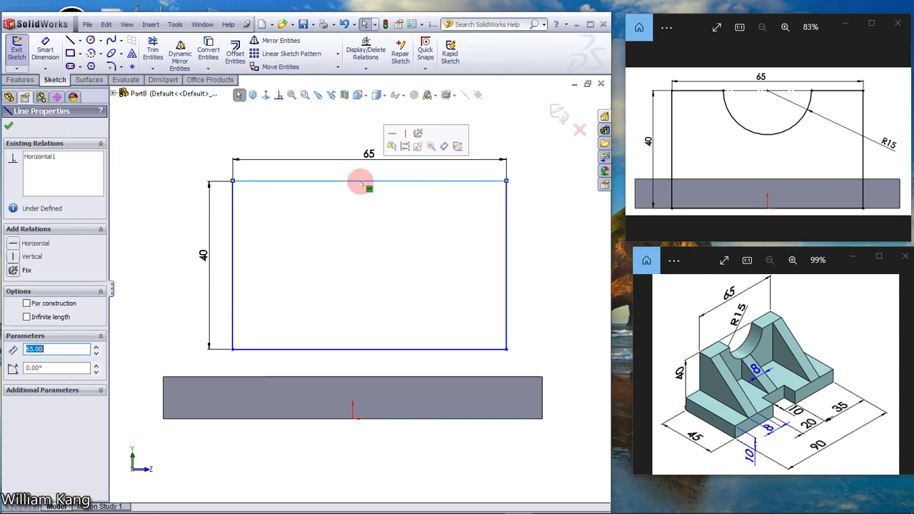
{"action": "left_click", "coordinate": [405, 146]}
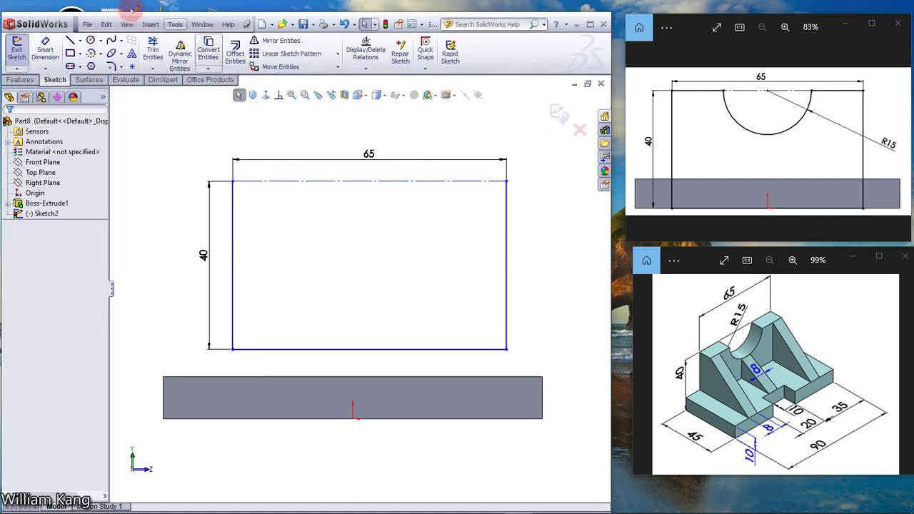
{"action": "left_click", "coordinate": [93, 54]}
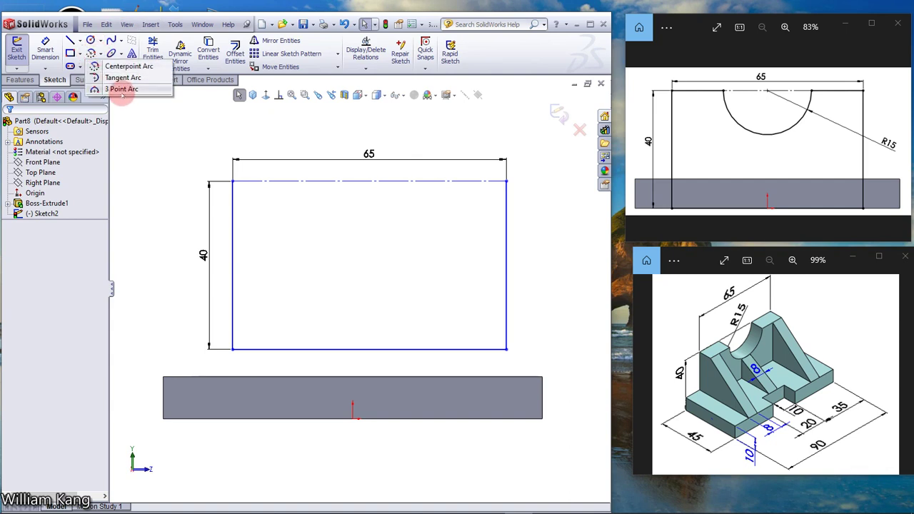
- Draw a 180° centerpoint arc centred on the rectangle's top edge
{"action": "left_click", "coordinate": [118, 66]}
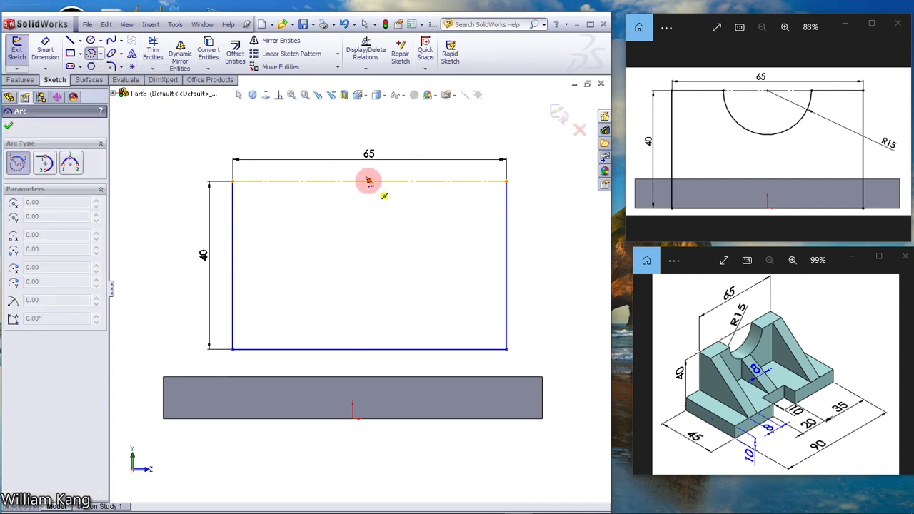
{"action": "left_click", "coordinate": [368, 180]}
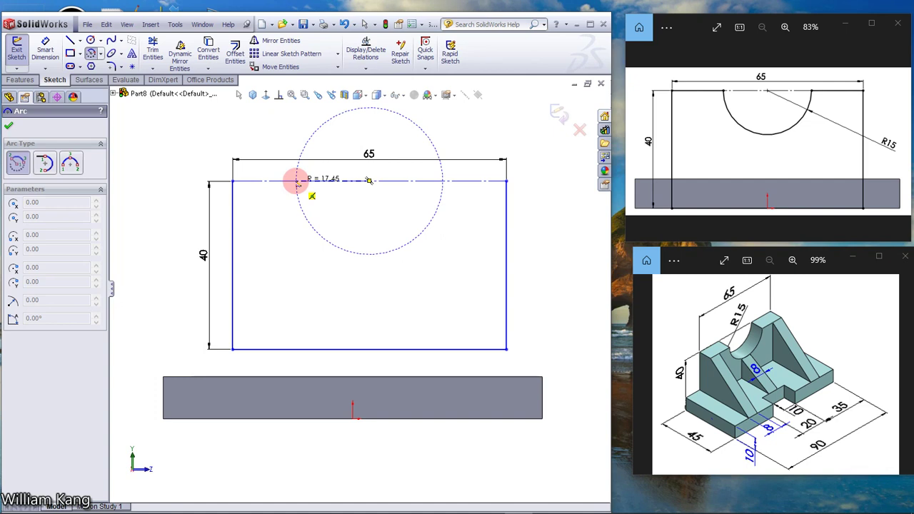
{"action": "left_click", "coordinate": [296, 181]}
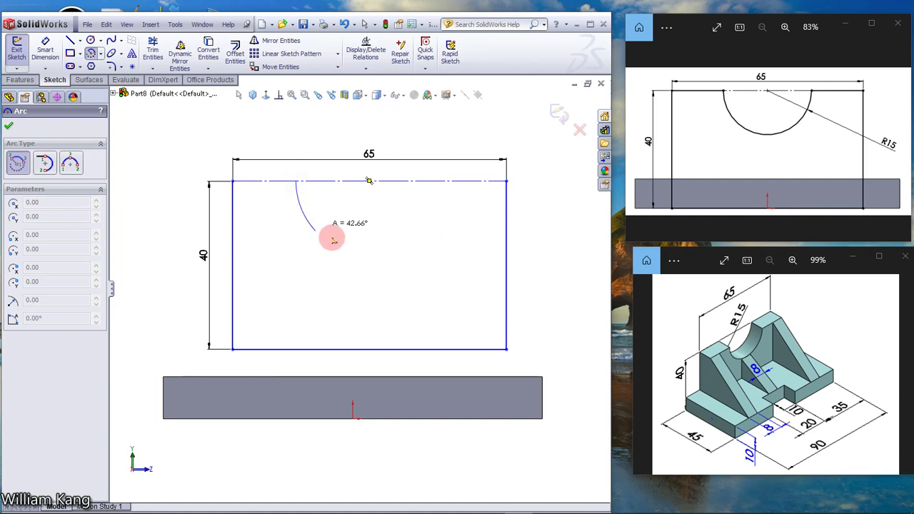
{"action": "left_click", "coordinate": [444, 182]}
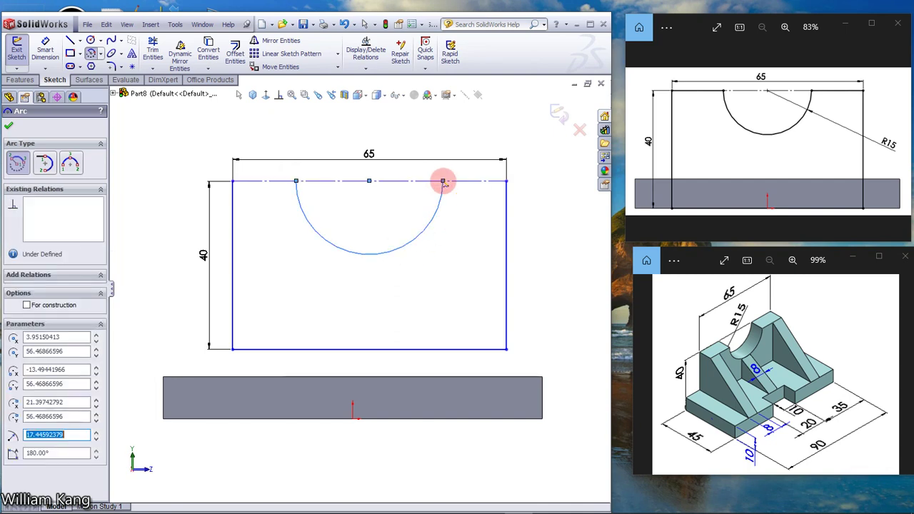
- Dimension the half-circle arc to a 15 mm radius
{"action": "left_click", "coordinate": [45, 49]}
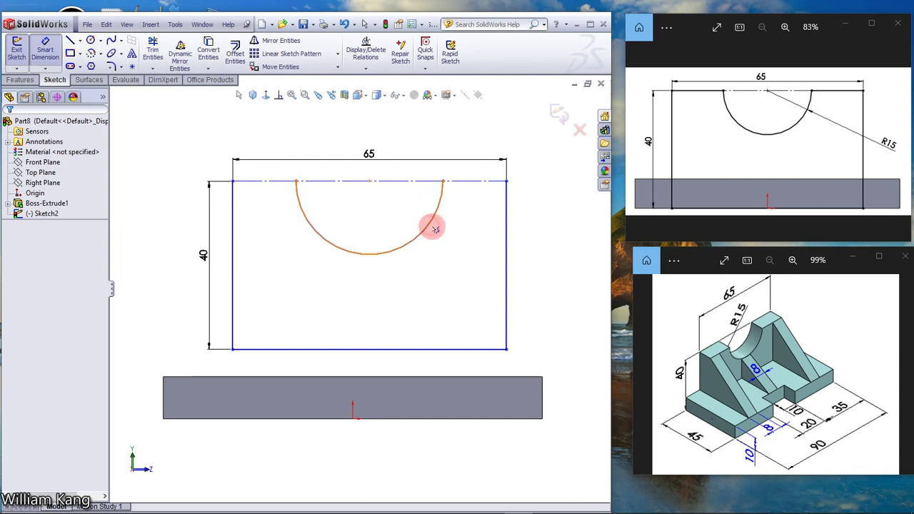
{"action": "left_click", "coordinate": [453, 235]}
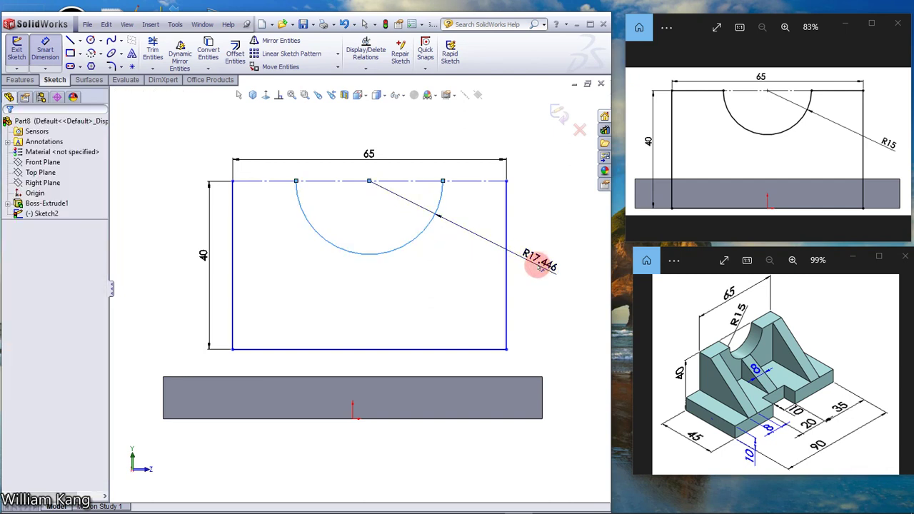
{"action": "left_click", "coordinate": [539, 264]}
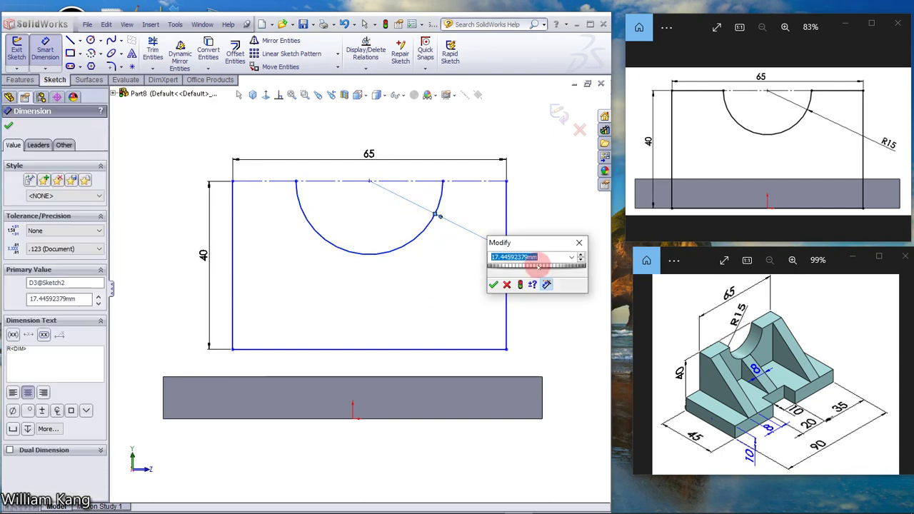
{"action": "type", "text": "15"}
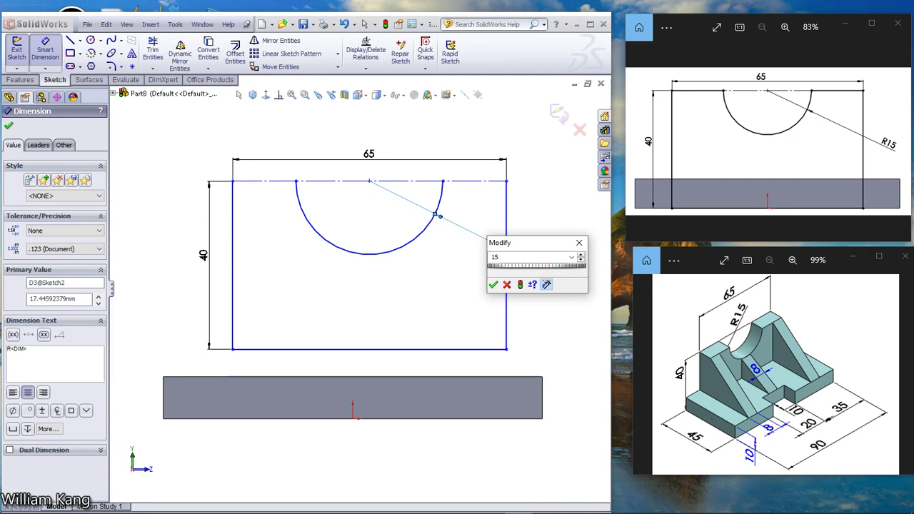
{"action": "key", "text": "Return"}
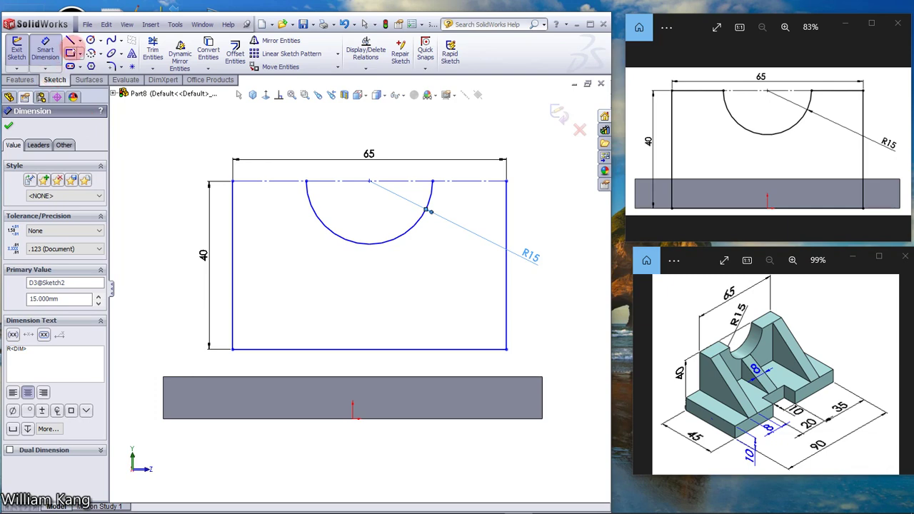
- Draw 17.5 mm top lines from both upper corners to the arc's endpoints
{"action": "left_click", "coordinate": [71, 41]}
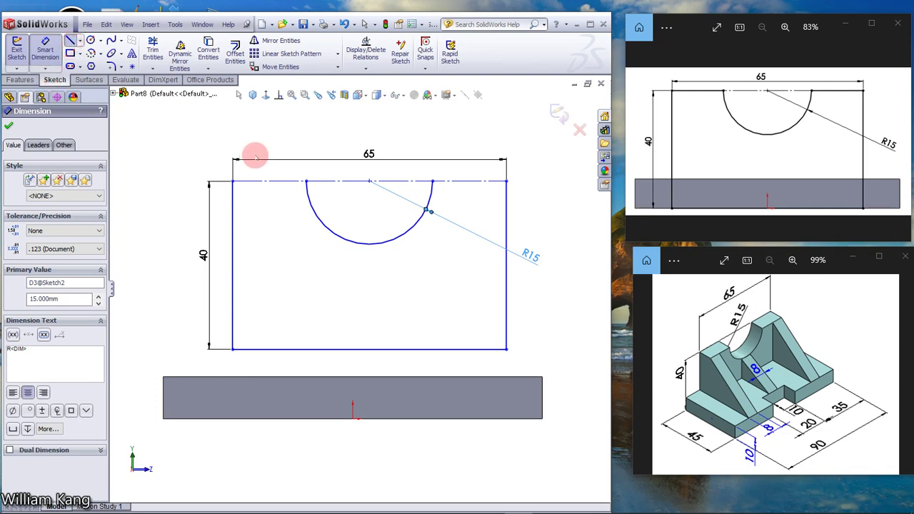
{"action": "left_click", "coordinate": [306, 182]}
{"action": "left_click", "coordinate": [233, 181]}
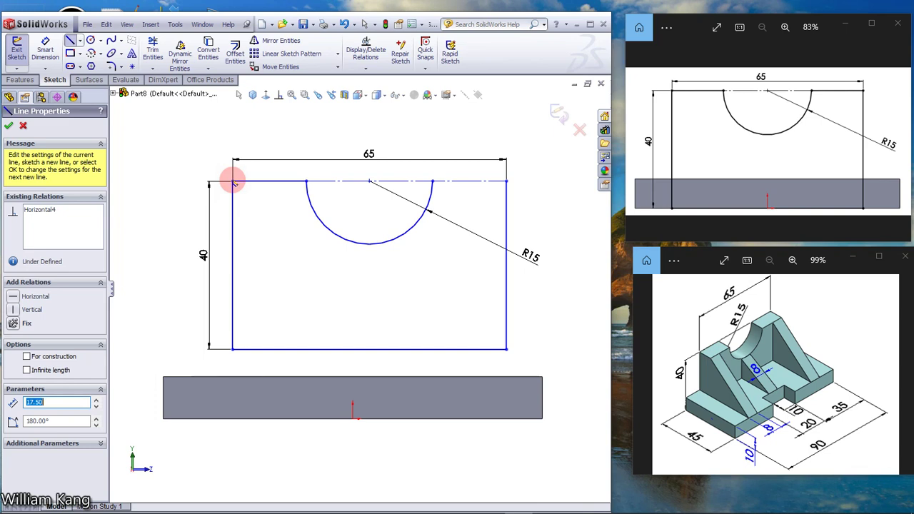
{"action": "key", "text": "Escape"}
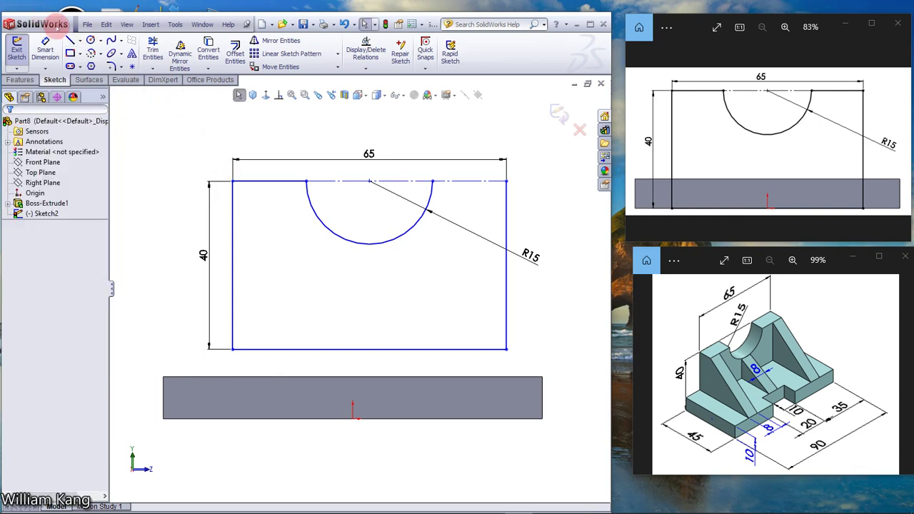
{"action": "left_click", "coordinate": [72, 40]}
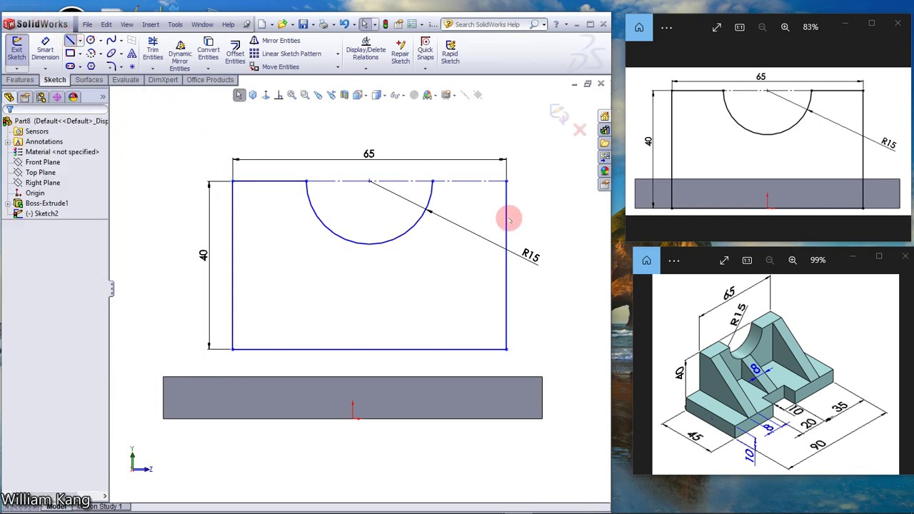
{"action": "left_click", "coordinate": [432, 182]}
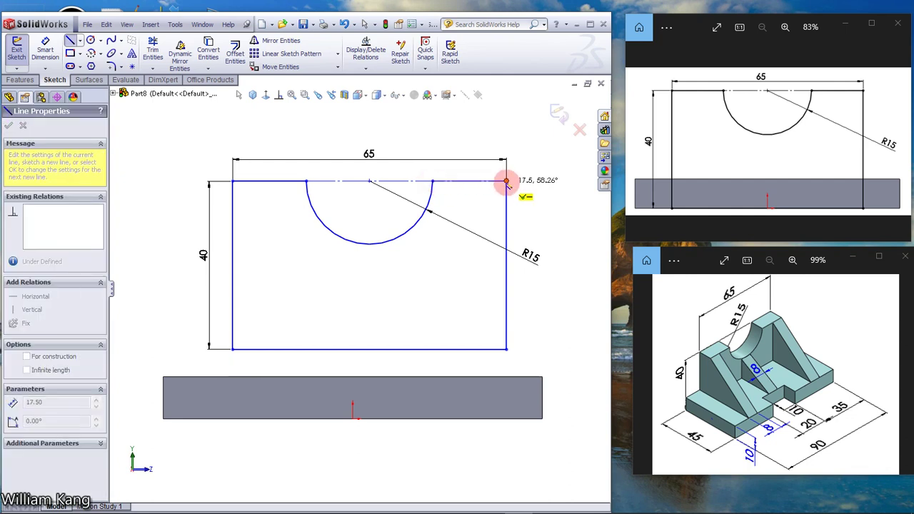
{"action": "left_click", "coordinate": [506, 183]}
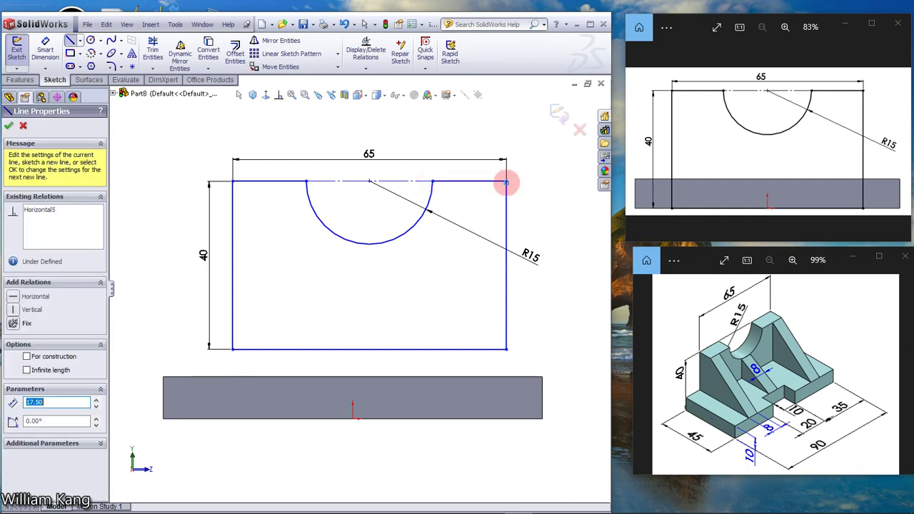
{"action": "key", "text": "Escape"}
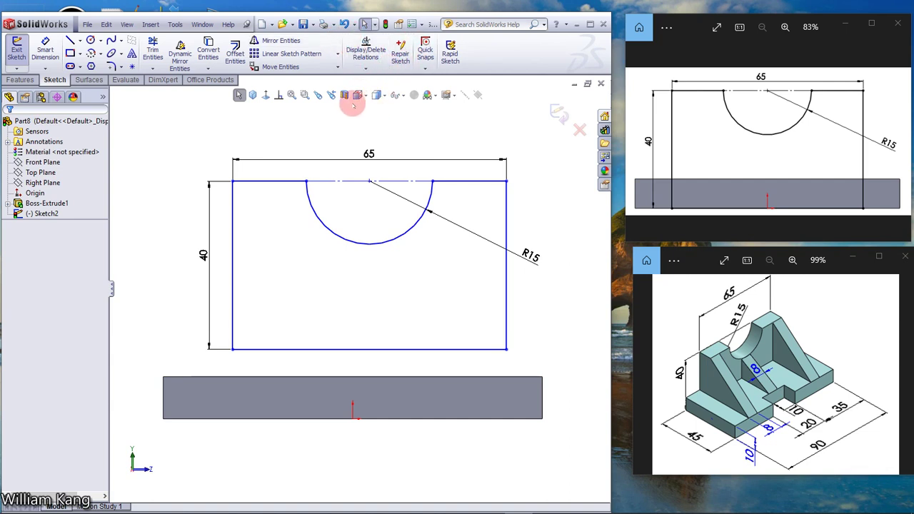
- Add a Vertical relation between the R15 arc centre and the origin
{"action": "left_click", "coordinate": [278, 96]}
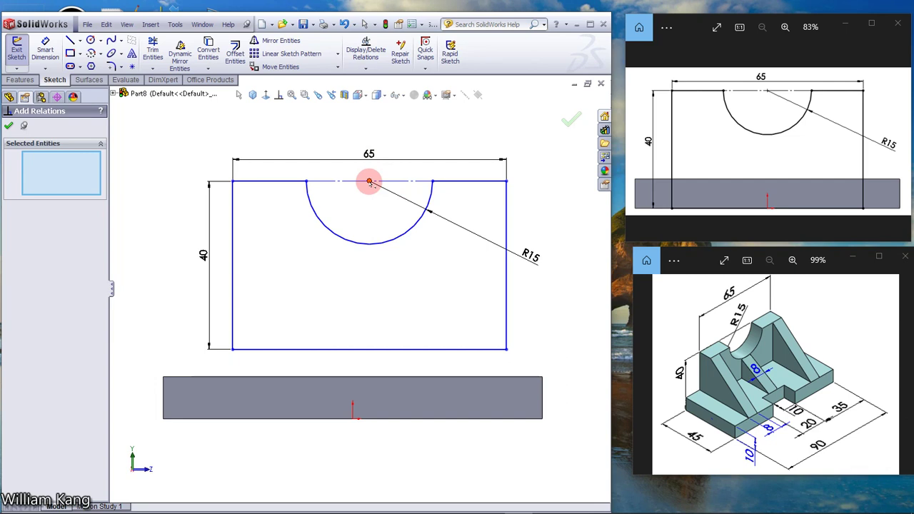
{"action": "left_click", "coordinate": [369, 181]}
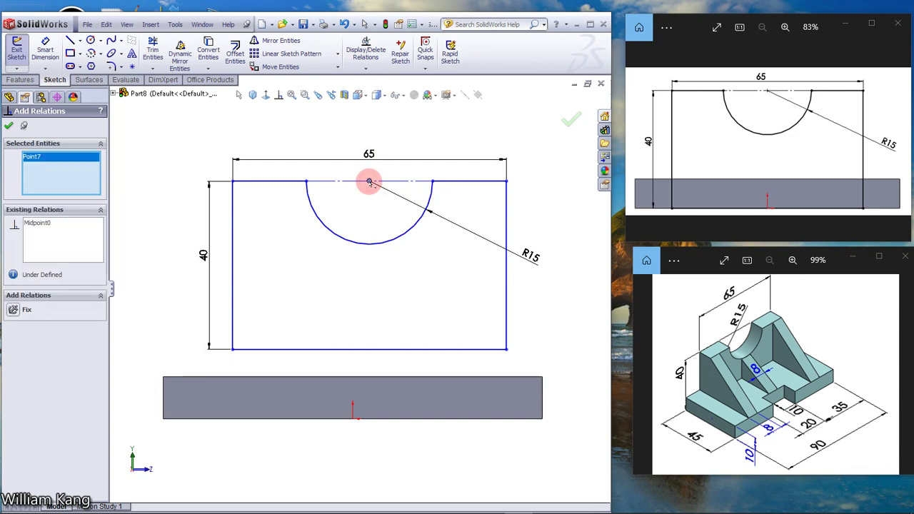
{"action": "left_click", "coordinate": [353, 419]}
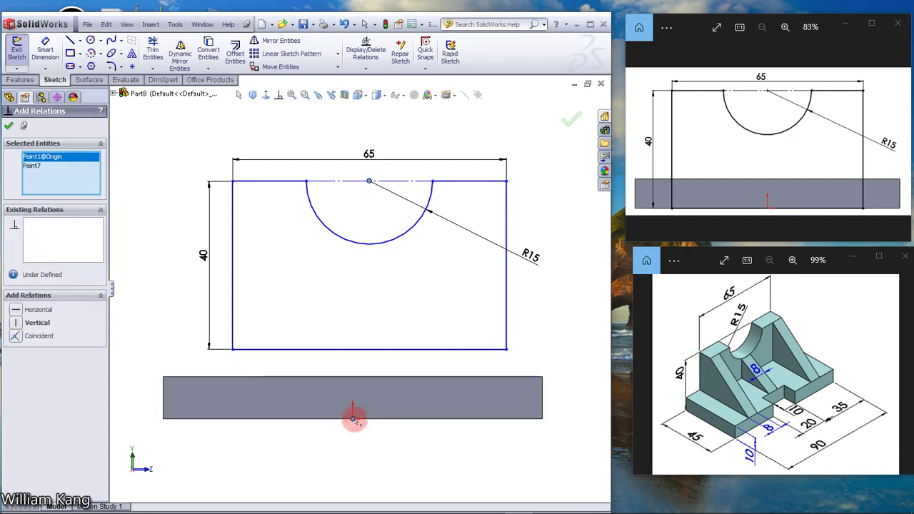
{"action": "left_click", "coordinate": [16, 322]}
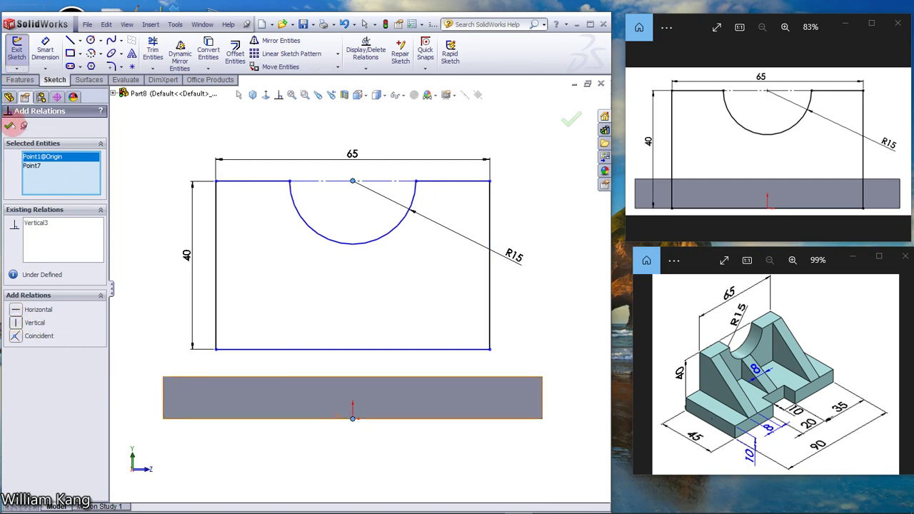
{"action": "left_click", "coordinate": [57, 170]}
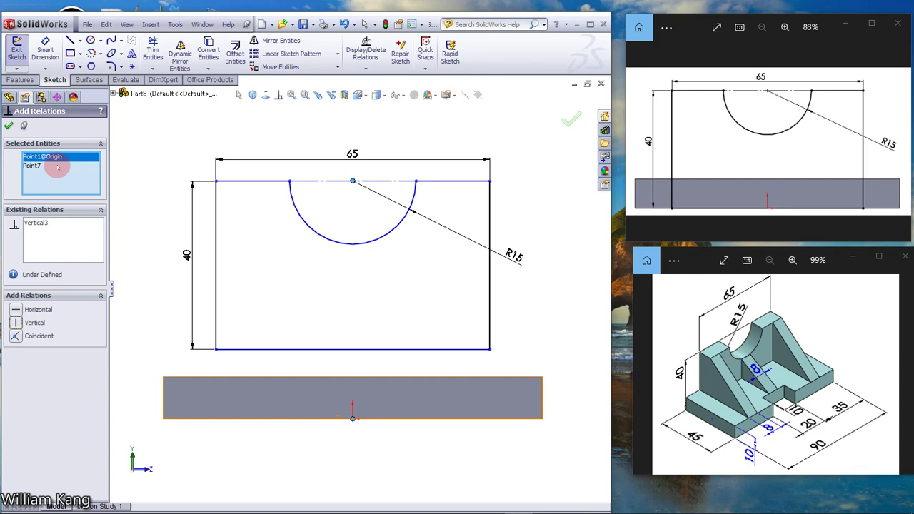
{"action": "right_click", "coordinate": [63, 169]}
{"action": "left_click", "coordinate": [87, 173]}
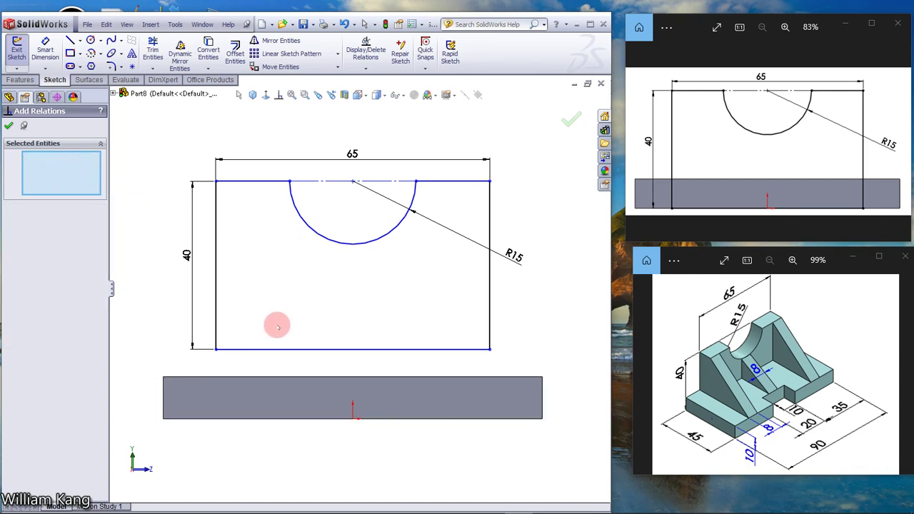
- Make the profile's bottom line collinear with the plate's top edge and view Isometric
{"action": "left_click", "coordinate": [273, 350]}
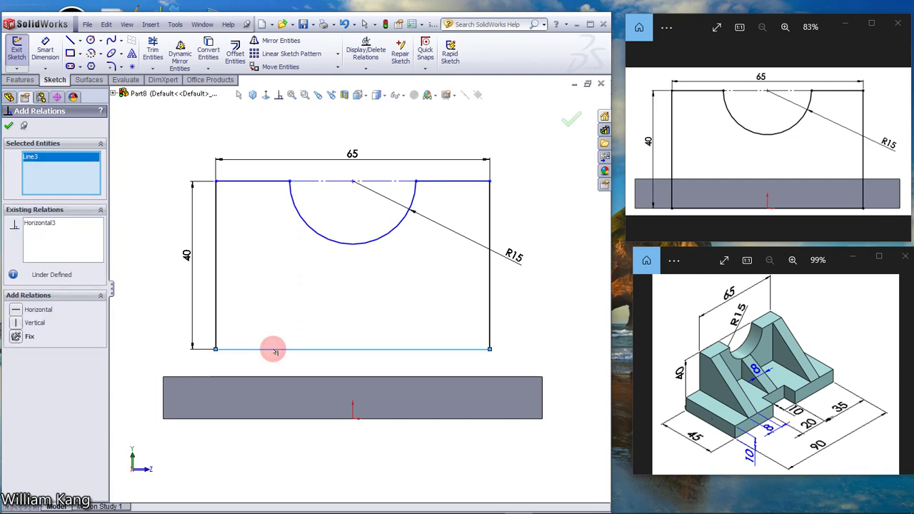
{"action": "left_click", "coordinate": [261, 420]}
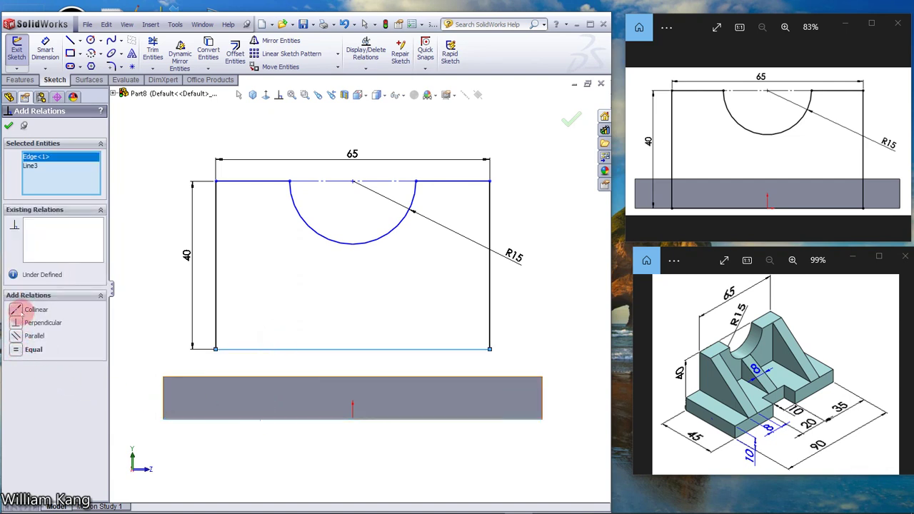
{"action": "left_click", "coordinate": [16, 309]}
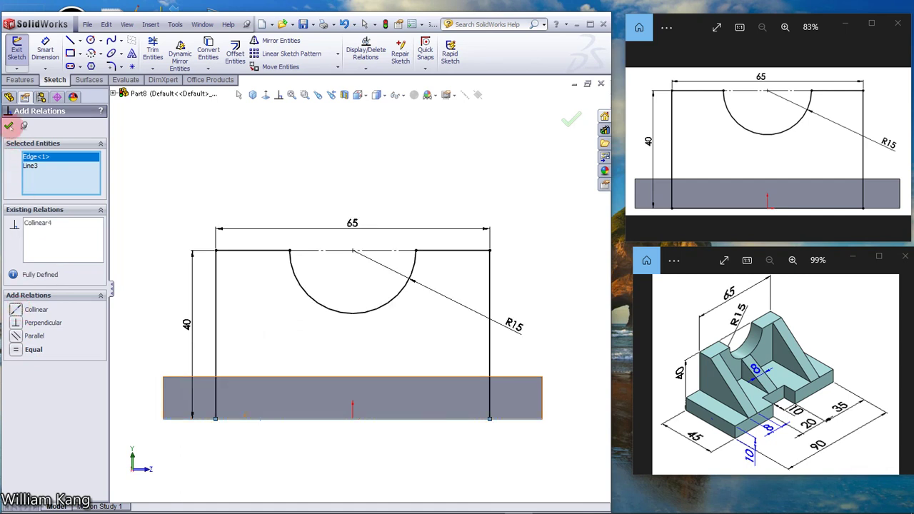
{"action": "left_click", "coordinate": [9, 125]}
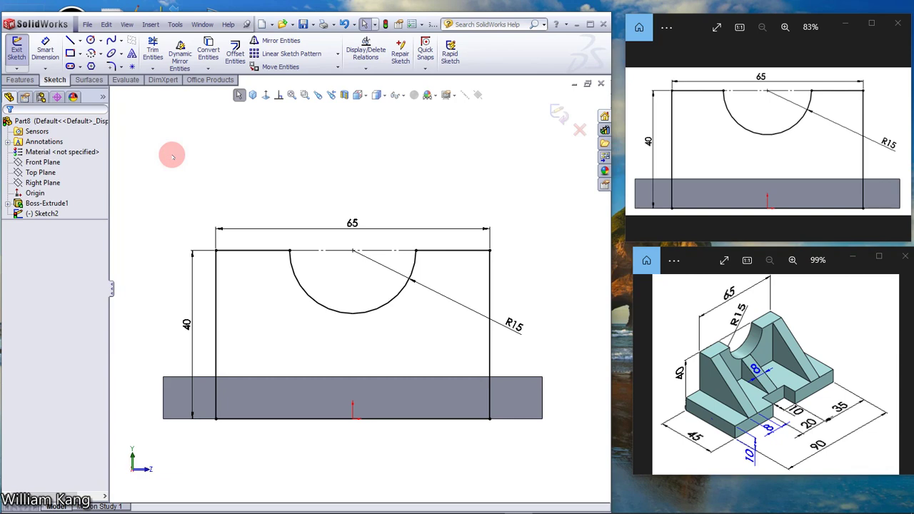
{"action": "left_click", "coordinate": [253, 95]}
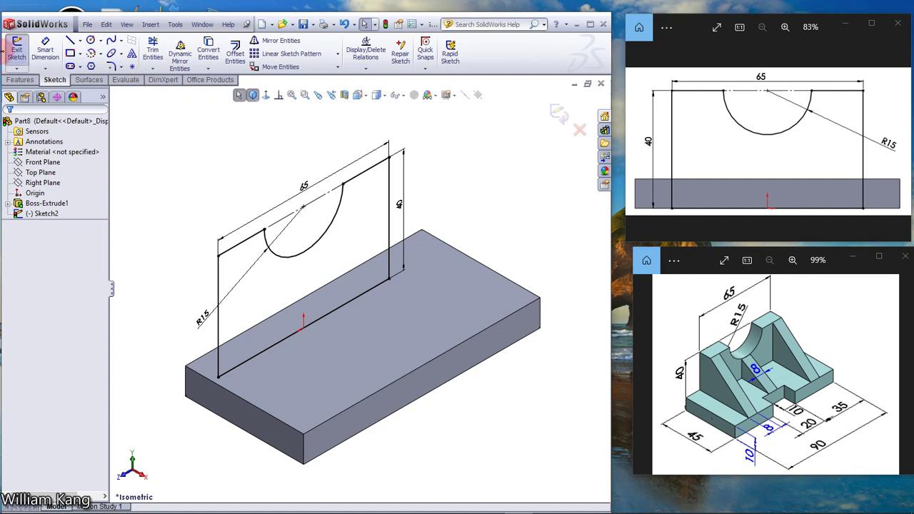
- Extrude the notched upright profile 10 mm blind onto the base plate
{"action": "left_click", "coordinate": [20, 79]}
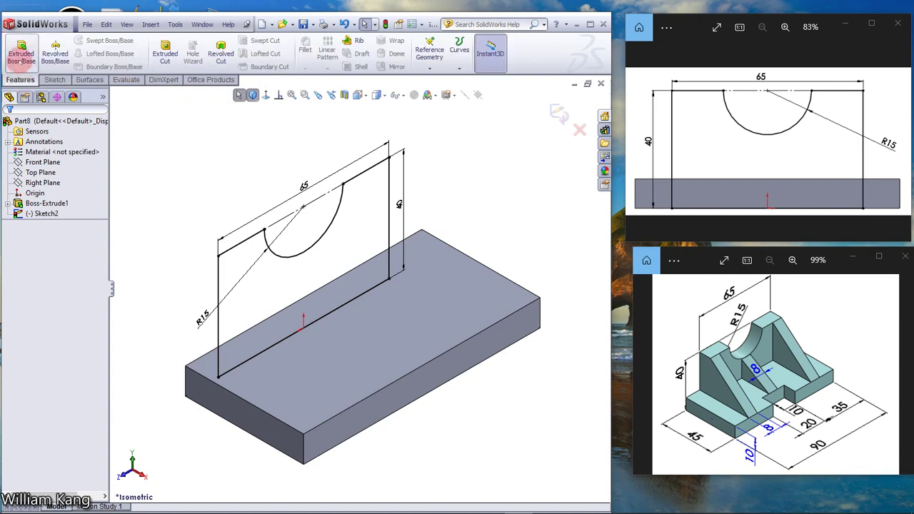
{"action": "left_click", "coordinate": [21, 60]}
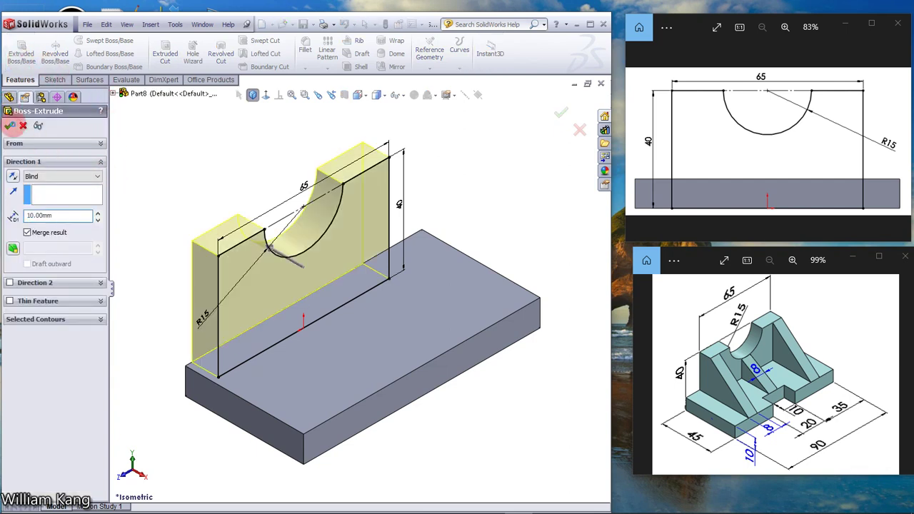
{"action": "left_click", "coordinate": [9, 125]}
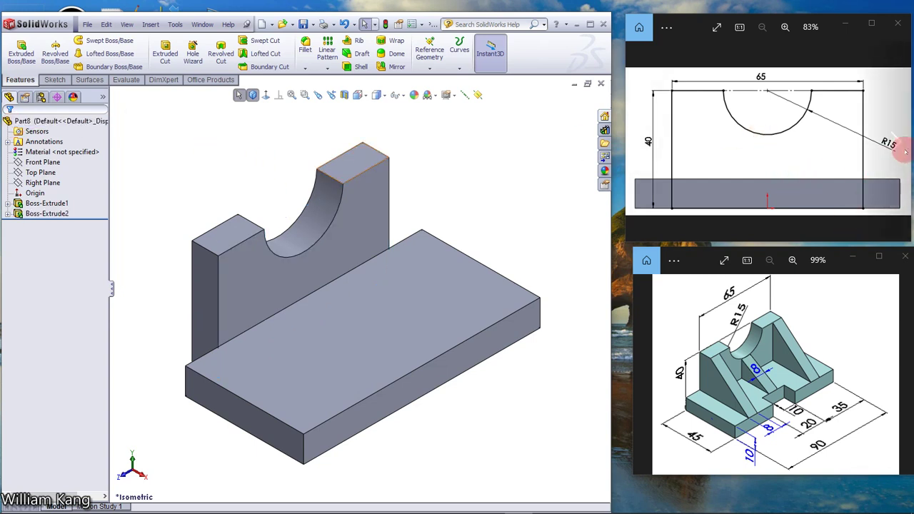
- Start a sketch on the upright's outer side face, viewed straight on
{"action": "left_click", "coordinate": [898, 144]}
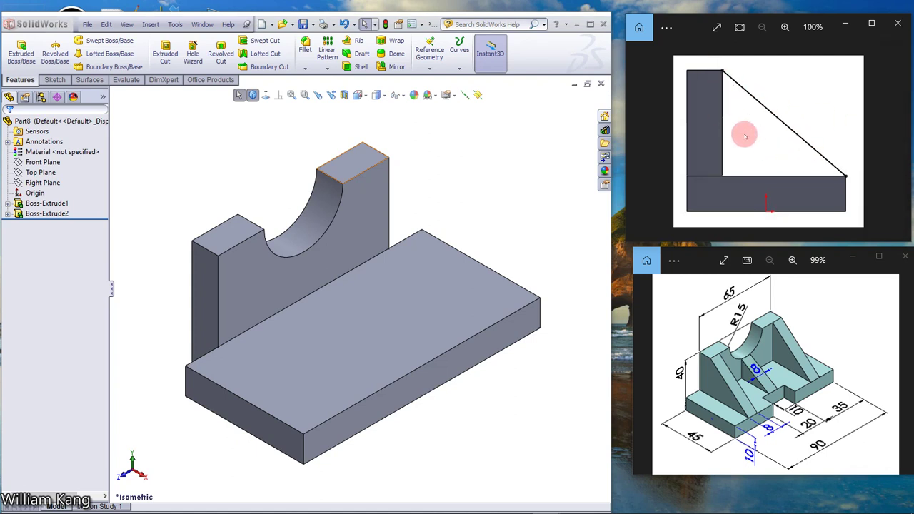
{"action": "left_click", "coordinate": [205, 294]}
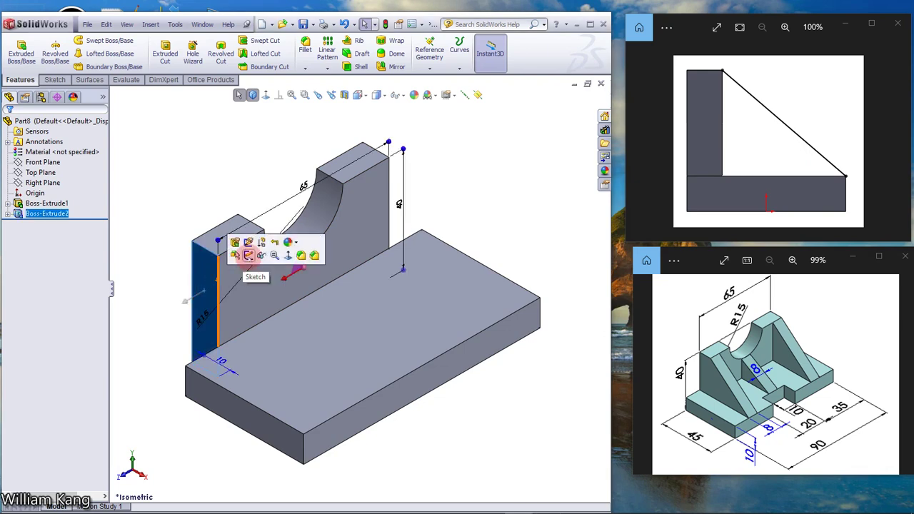
{"action": "left_click", "coordinate": [247, 255]}
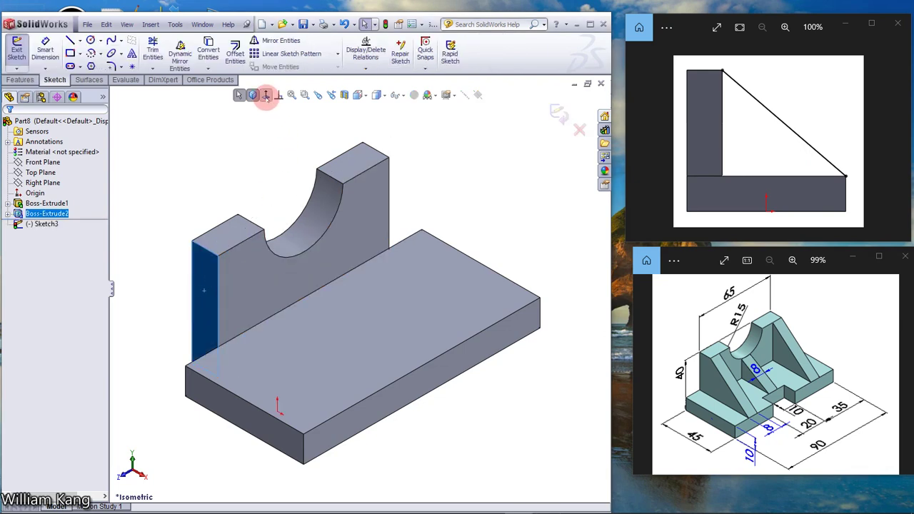
{"action": "left_click", "coordinate": [266, 95]}
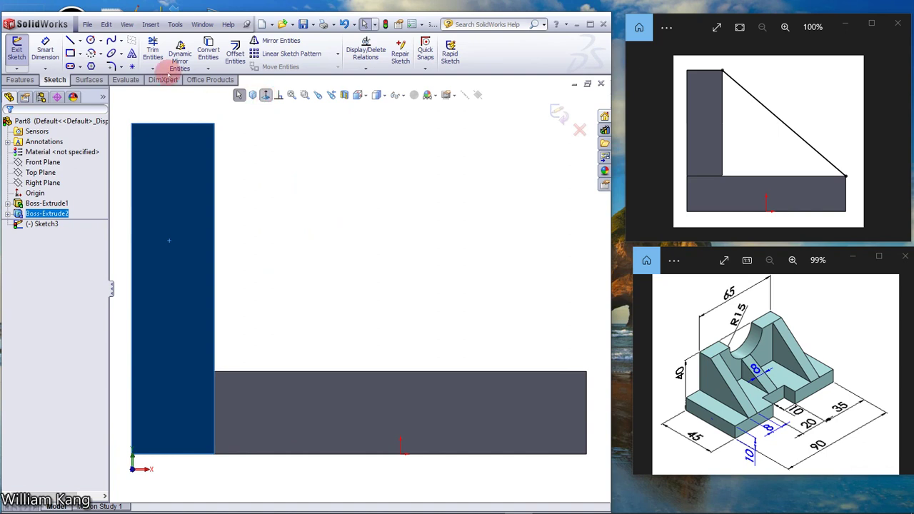
- Draw a diagonal line from the upright's top corner to the plate's far corner, then exit the sketch
{"action": "left_click", "coordinate": [70, 41]}
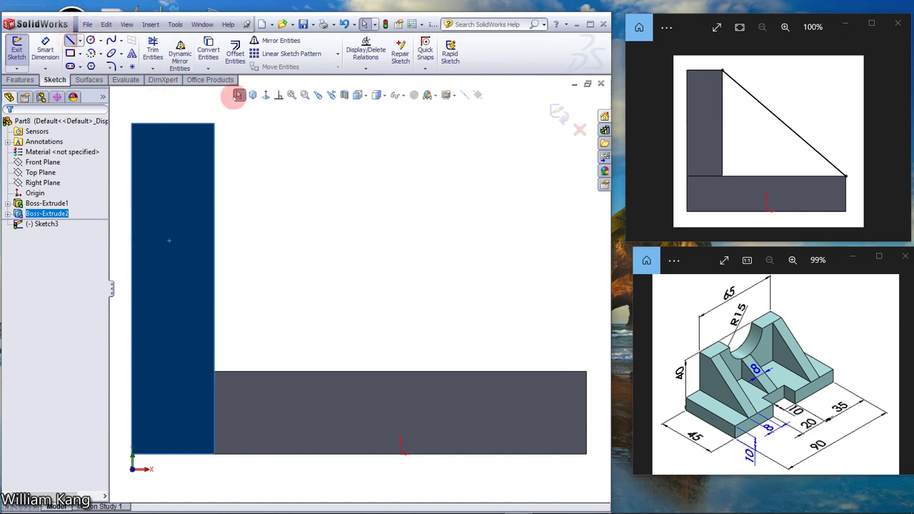
{"action": "left_click", "coordinate": [215, 126]}
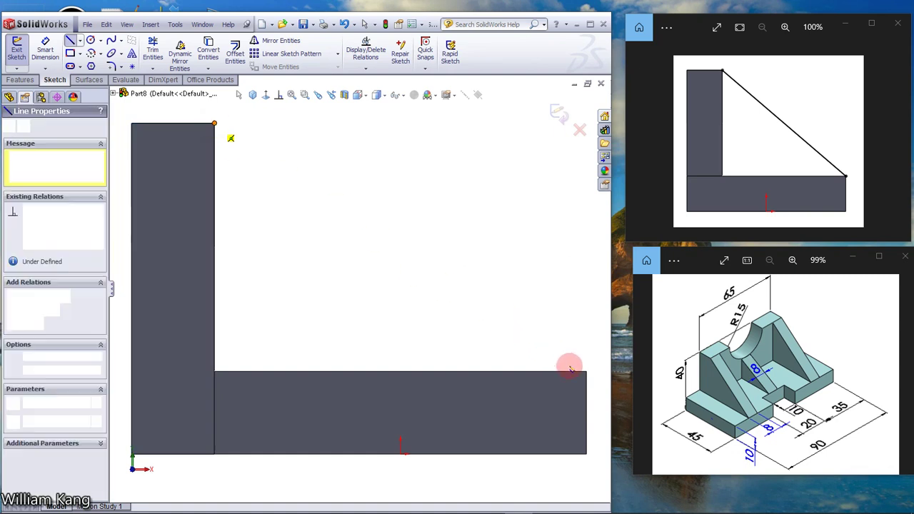
{"action": "left_click", "coordinate": [586, 373]}
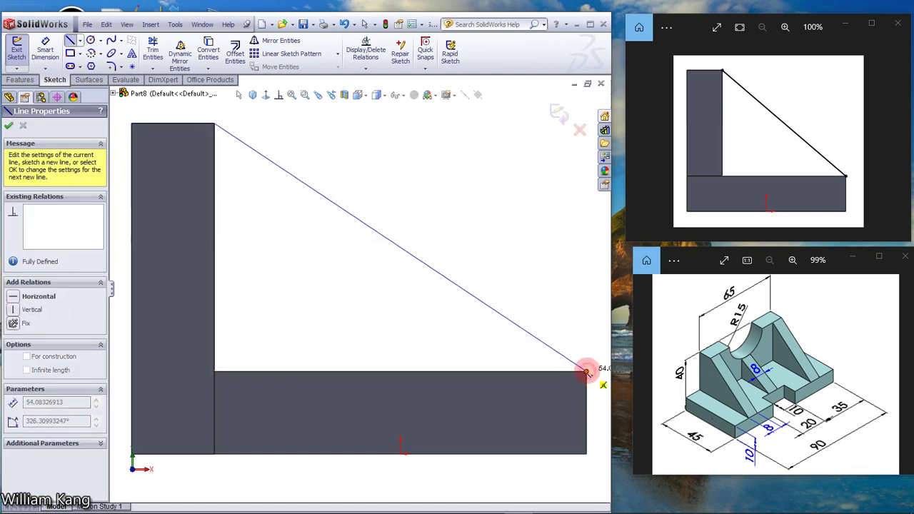
{"action": "left_click", "coordinate": [585, 373]}
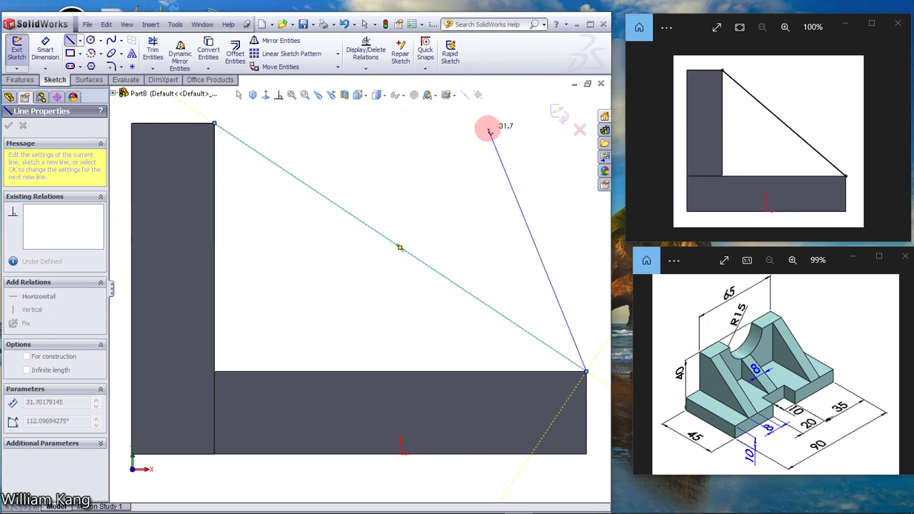
{"action": "key", "text": "Escape"}
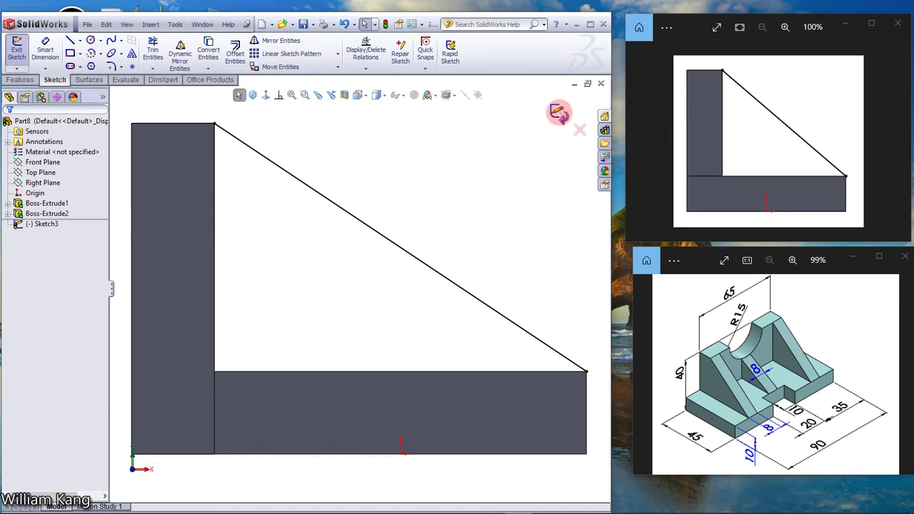
{"action": "left_click", "coordinate": [559, 112]}
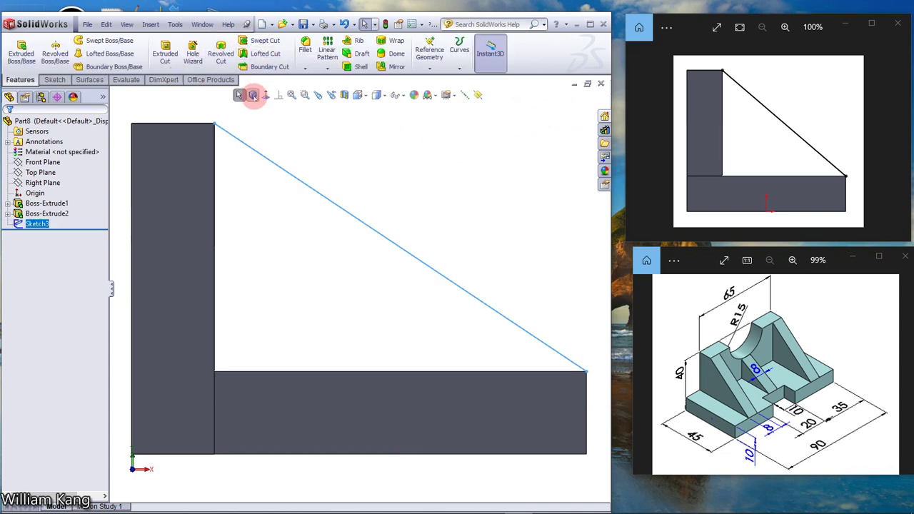
- Build an 8 mm rib from the sloped line, thickened to the second side
{"action": "left_click", "coordinate": [252, 95]}
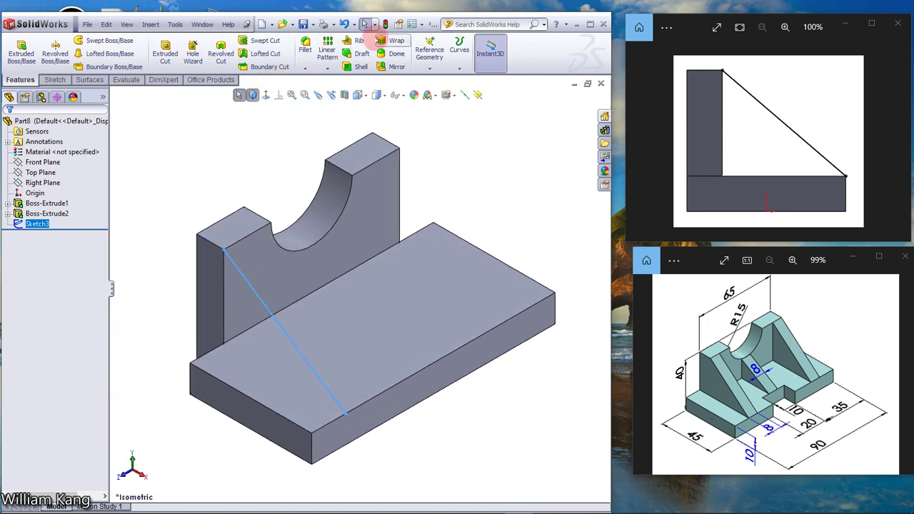
{"action": "left_click", "coordinate": [360, 41]}
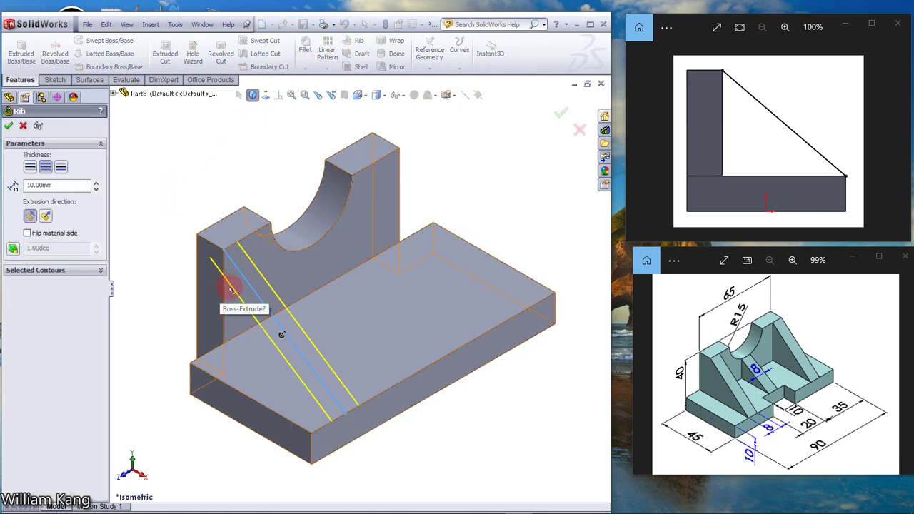
{"action": "left_click", "coordinate": [37, 184]}
{"action": "left_click", "coordinate": [61, 167]}
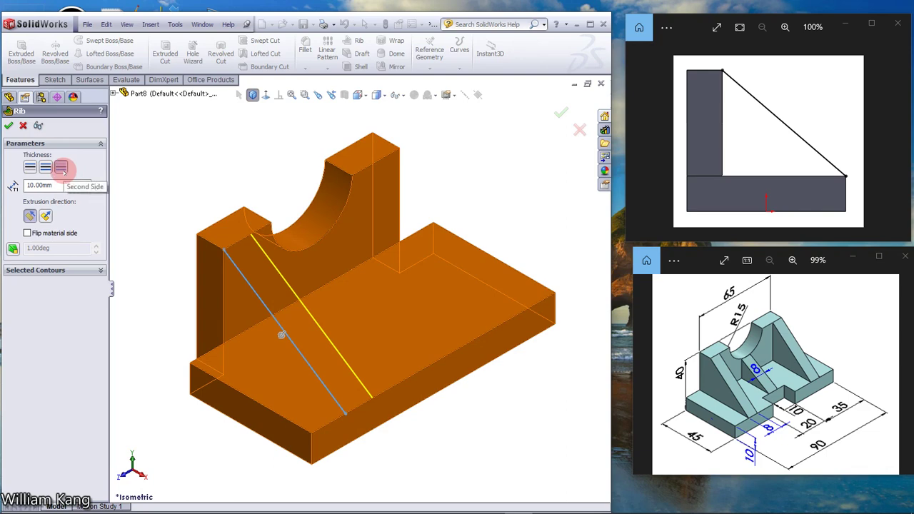
{"action": "double_click", "coordinate": [57, 185]}
{"action": "type", "text": "8"}
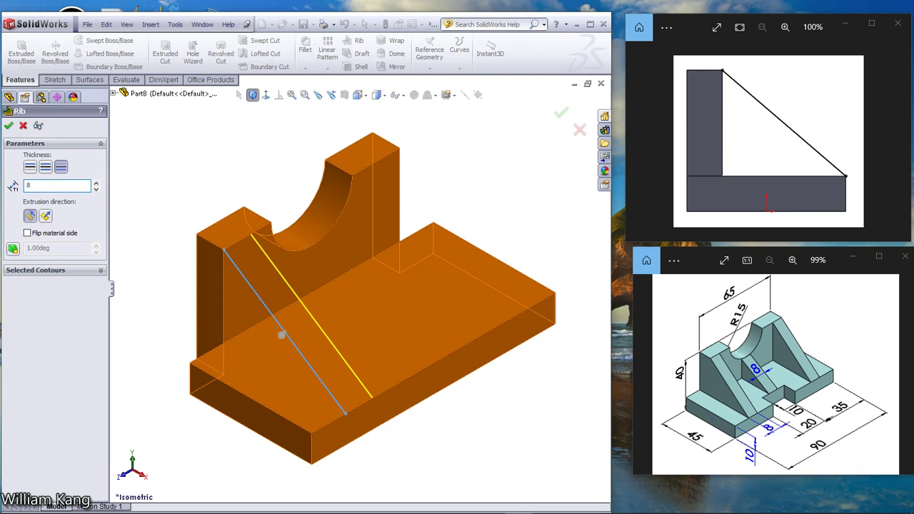
{"action": "key", "text": "Return"}
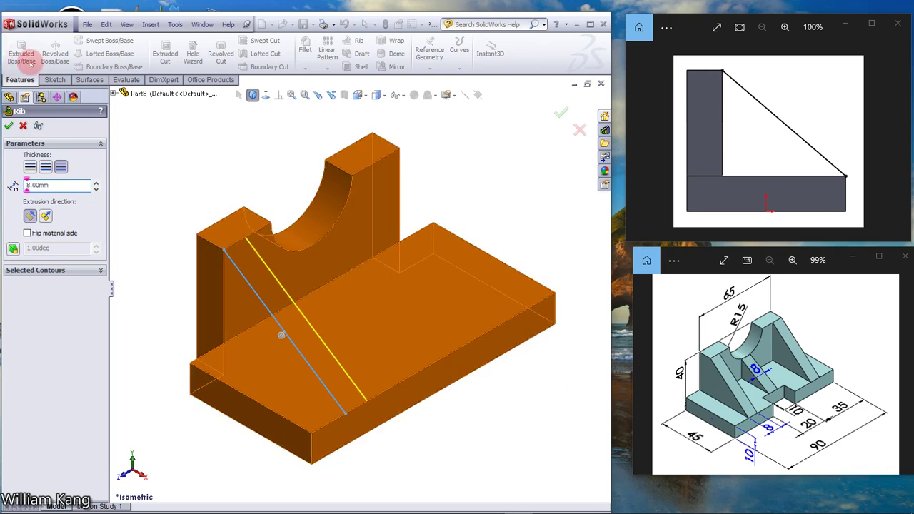
{"action": "left_click", "coordinate": [7, 125]}
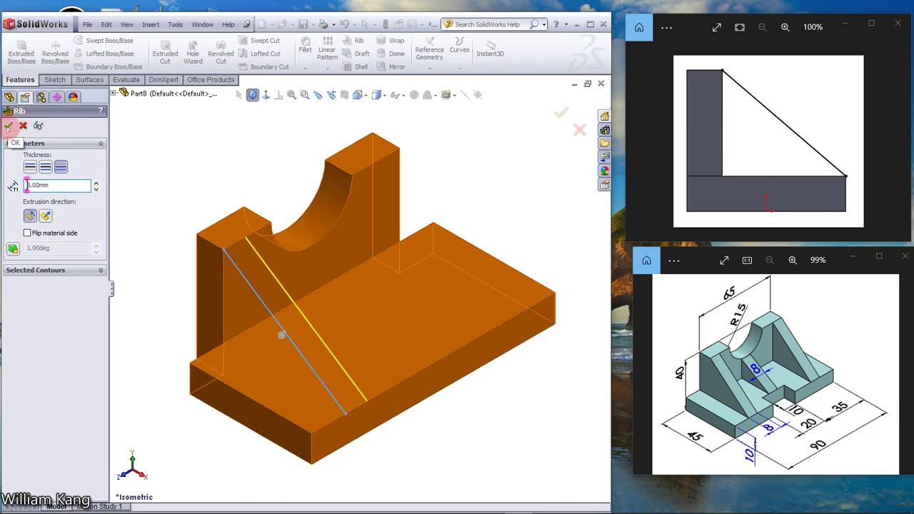
{"action": "left_click", "coordinate": [171, 144]}
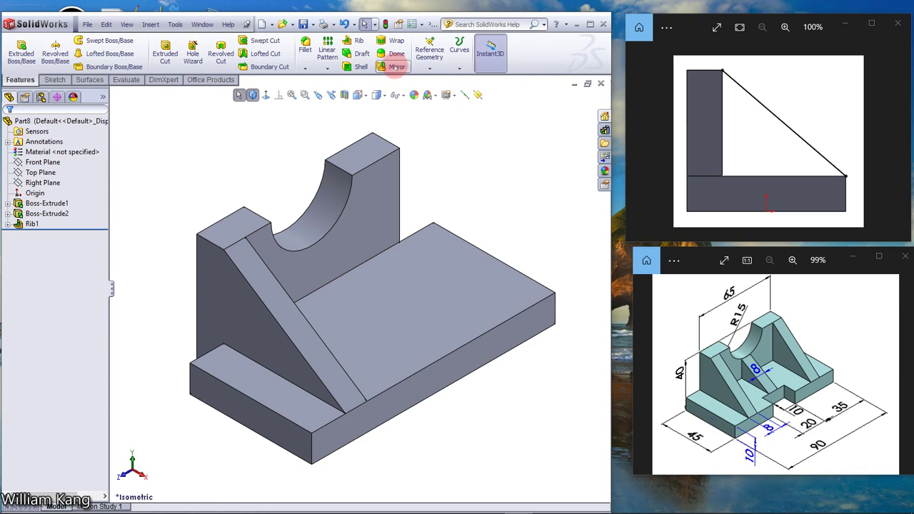
- Mirror Rib1 about the Front Plane to brace the upright's other side
{"action": "left_click", "coordinate": [396, 66]}
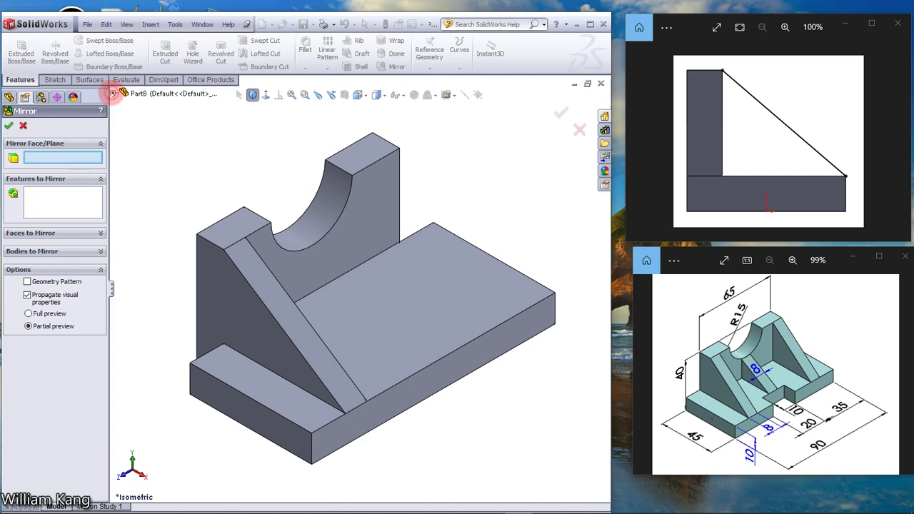
{"action": "left_click", "coordinate": [113, 93]}
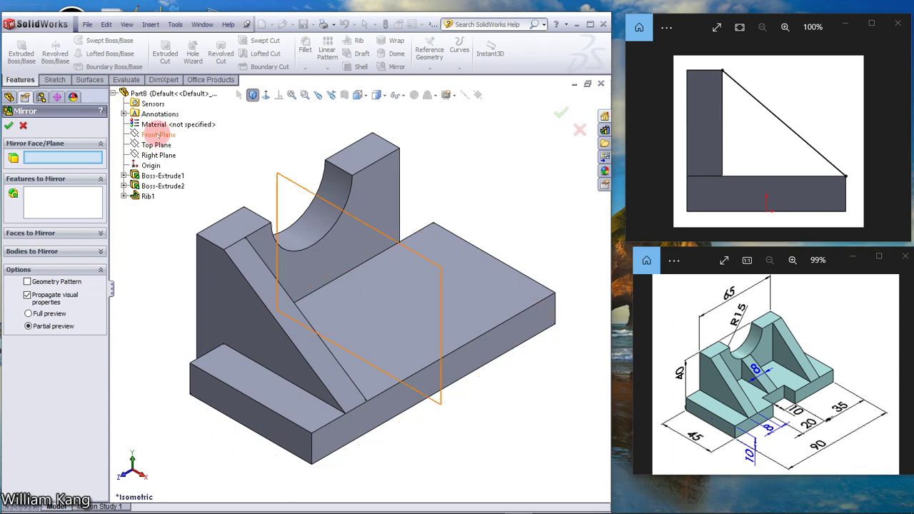
{"action": "left_click", "coordinate": [157, 134]}
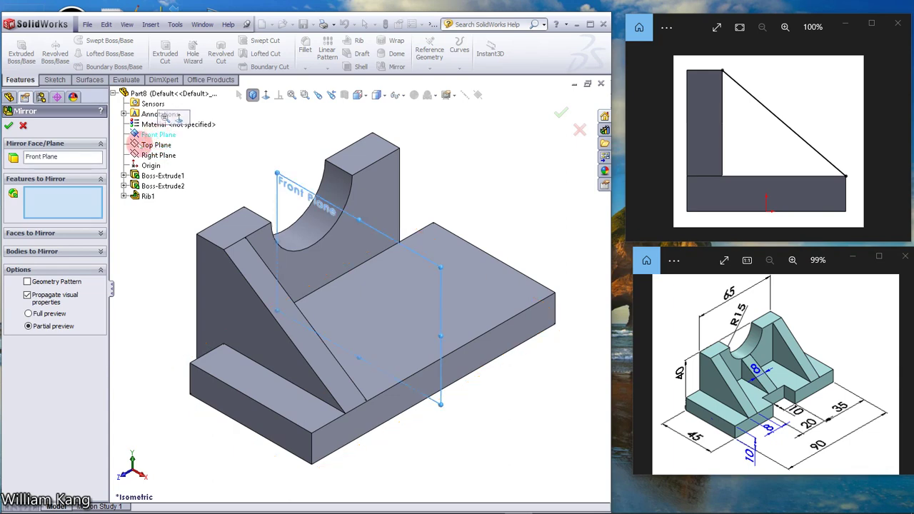
{"action": "left_click", "coordinate": [66, 206]}
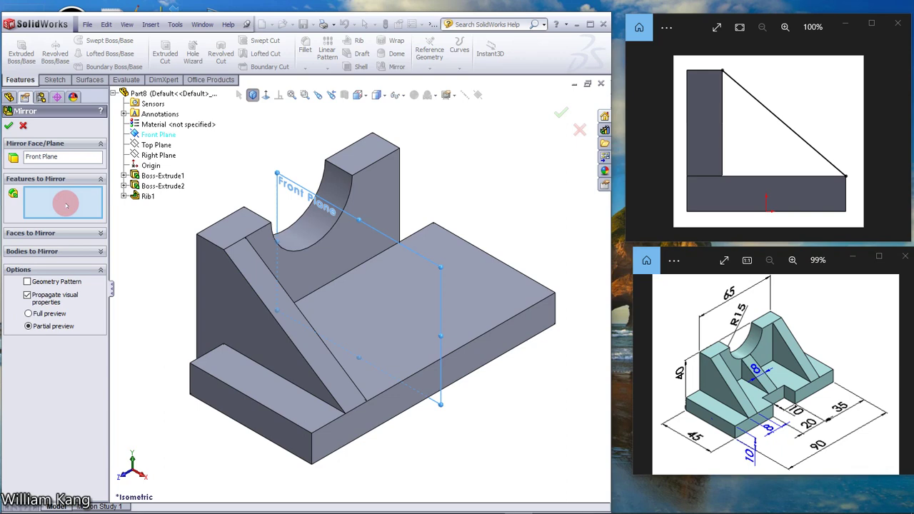
{"action": "left_click", "coordinate": [142, 195]}
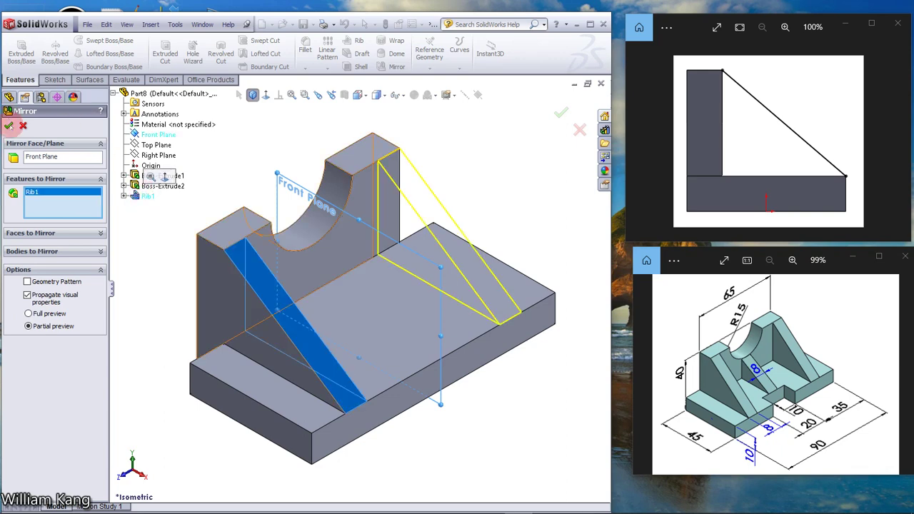
{"action": "left_click", "coordinate": [9, 126]}
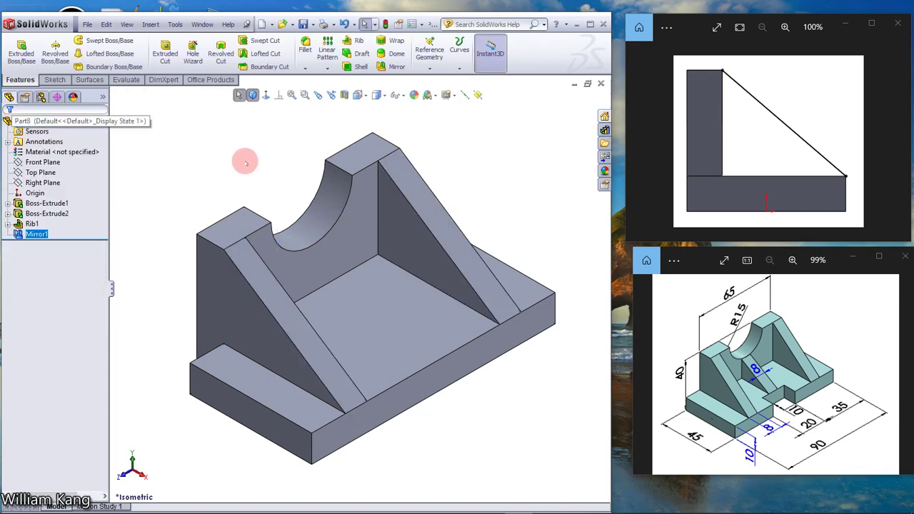
{"action": "left_click", "coordinate": [189, 144]}
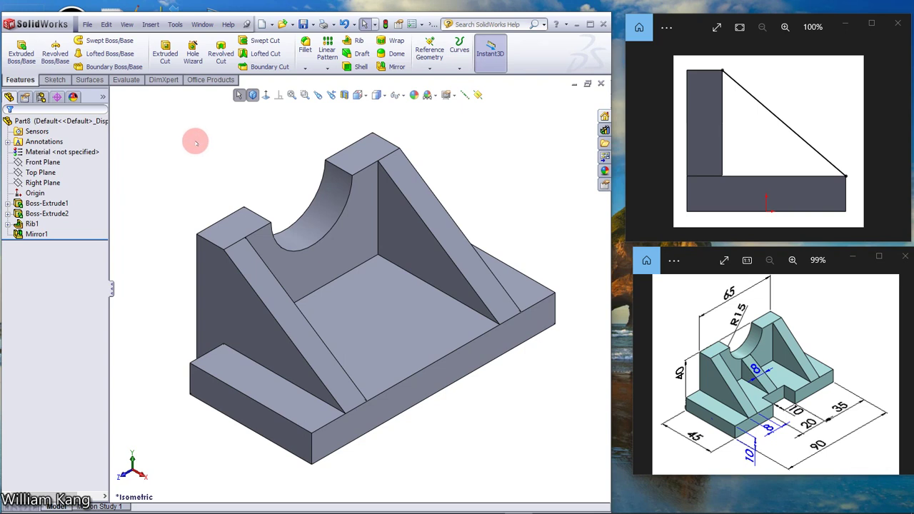
{"action": "left_click", "coordinate": [895, 142]}
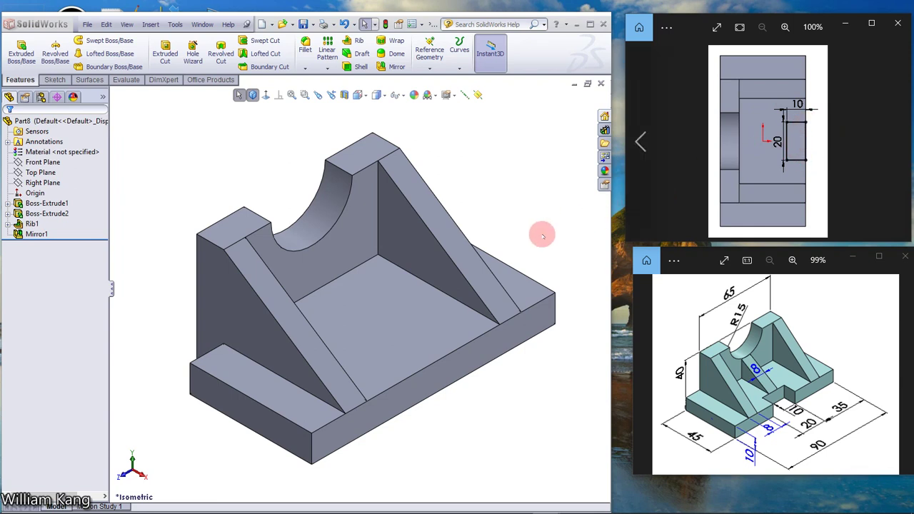
- Sketch a corner rectangle on the base plate's floor between the ribs
{"action": "left_click", "coordinate": [404, 330]}
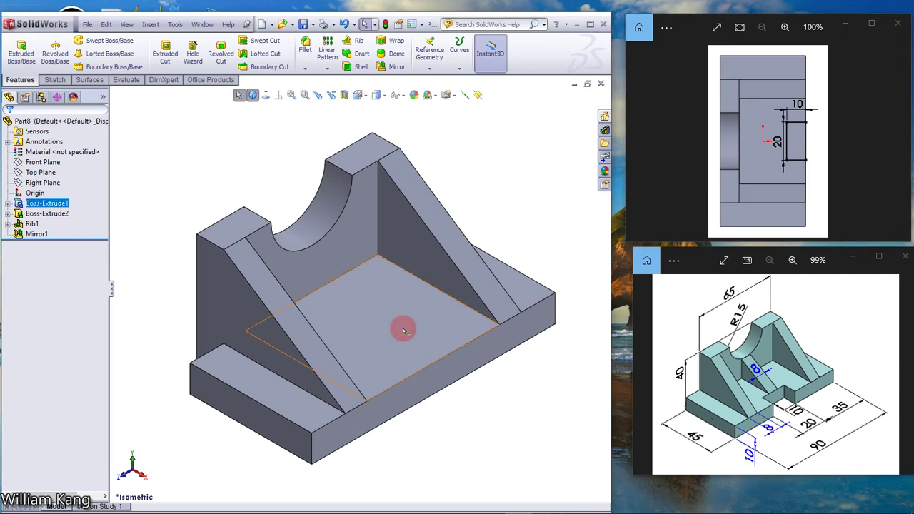
{"action": "left_click", "coordinate": [404, 330]}
{"action": "left_click", "coordinate": [447, 293]}
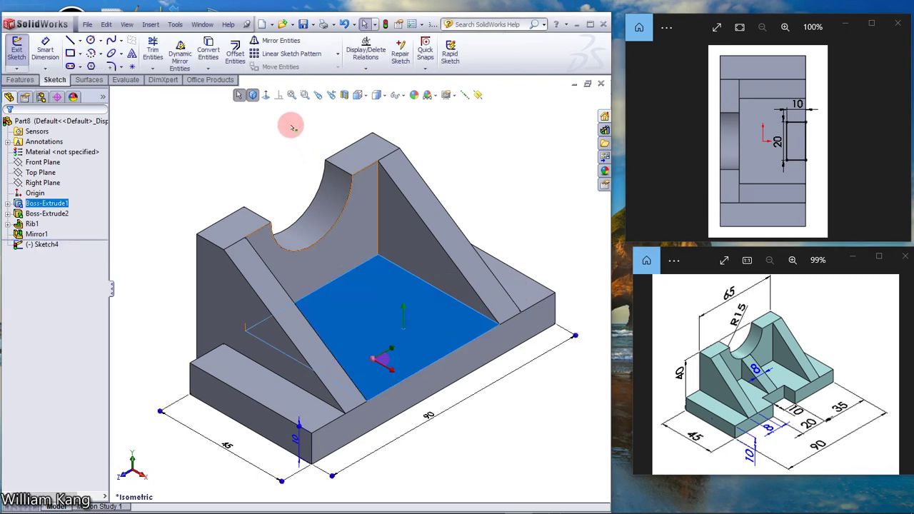
{"action": "left_click", "coordinate": [265, 95]}
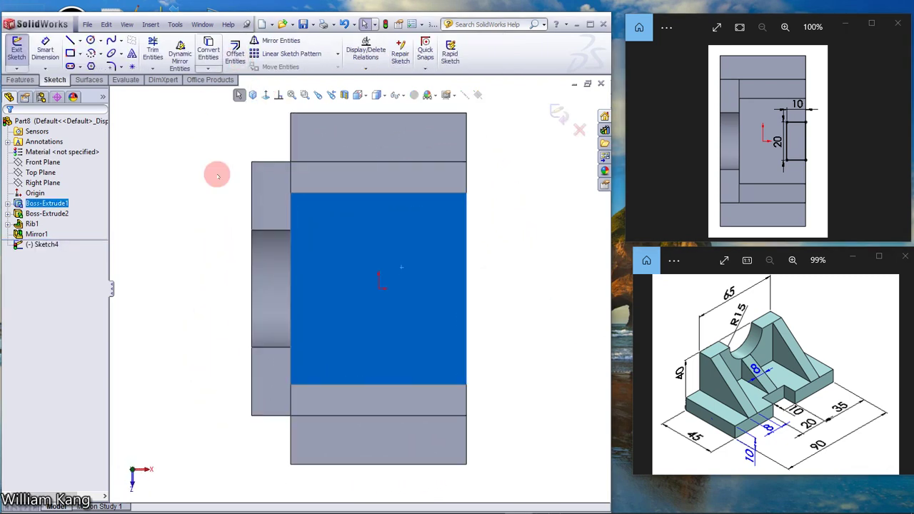
{"action": "left_click", "coordinate": [70, 52]}
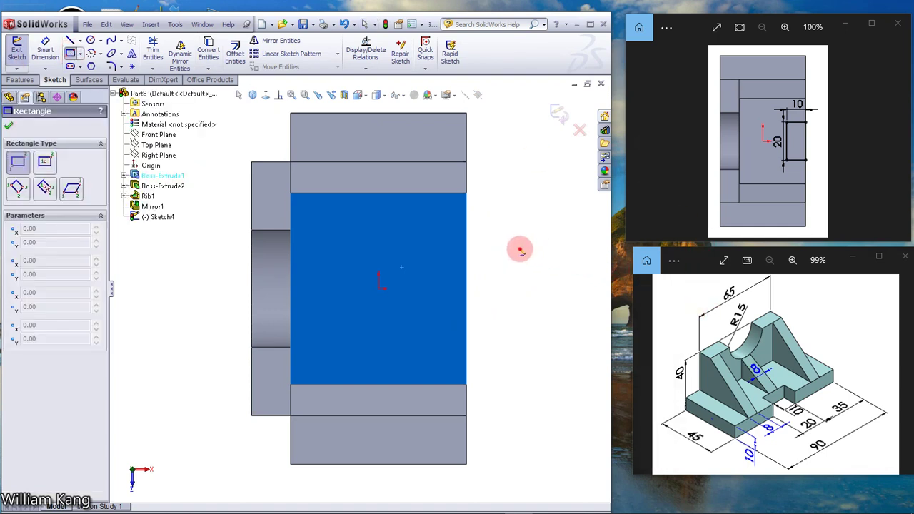
{"action": "left_click", "coordinate": [520, 250]}
{"action": "left_click", "coordinate": [552, 322]}
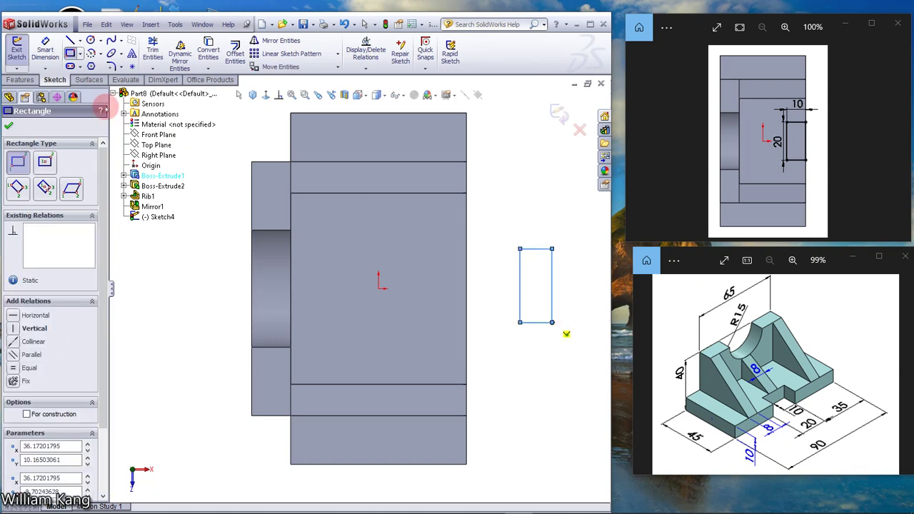
- Dimension the rectangle 20 mm tall and 10 mm wide
{"action": "left_click", "coordinate": [45, 49]}
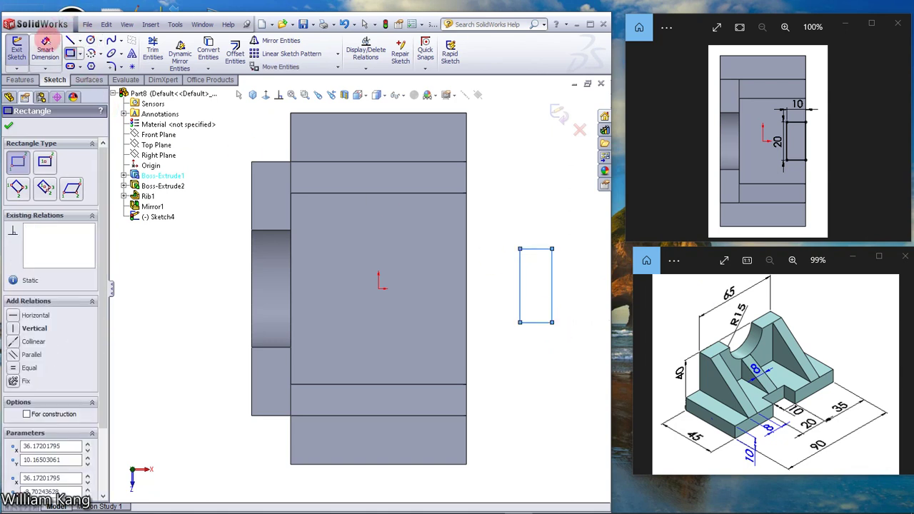
{"action": "left_click", "coordinate": [553, 286]}
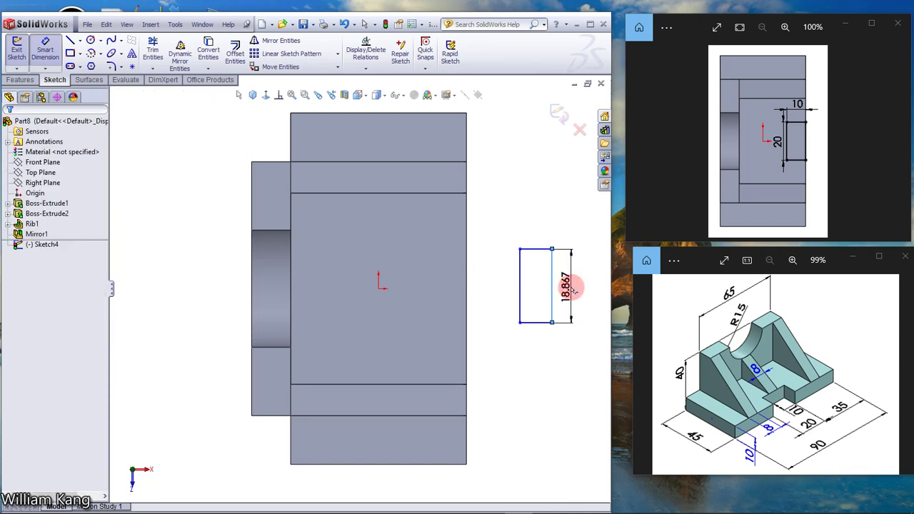
{"action": "left_click", "coordinate": [573, 289]}
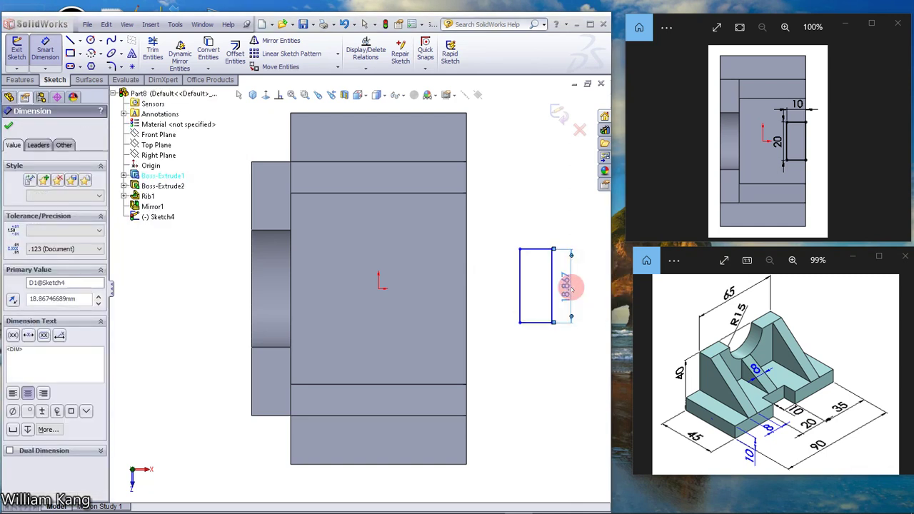
{"action": "type", "text": "20"}
{"action": "key", "text": "Return"}
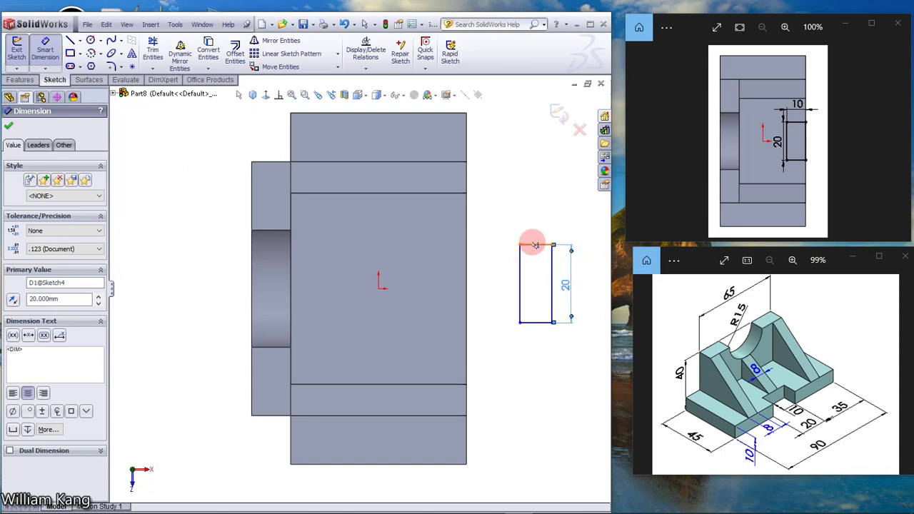
{"action": "left_click", "coordinate": [535, 244]}
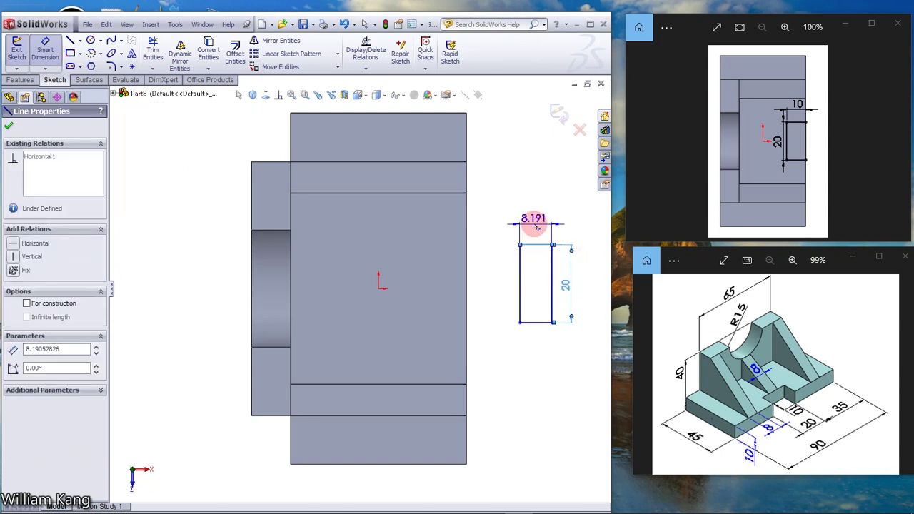
{"action": "left_click", "coordinate": [538, 228]}
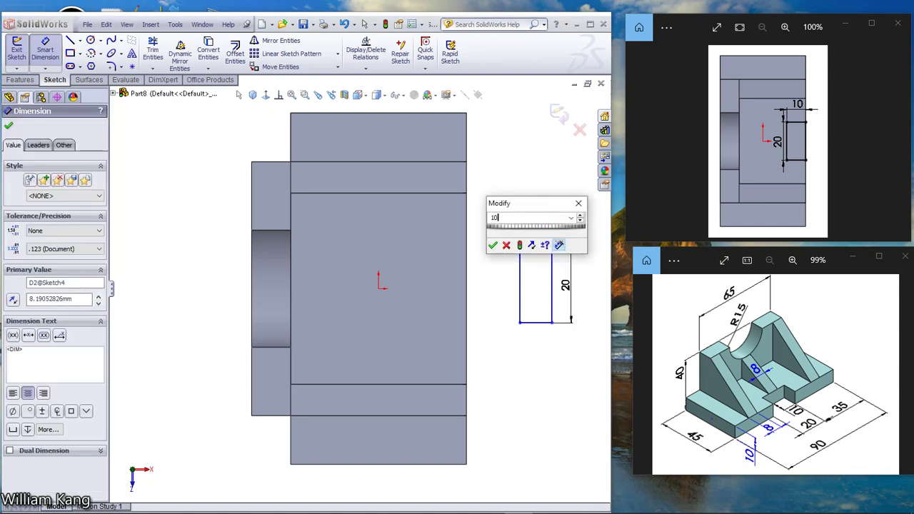
{"action": "type", "text": "10"}
{"action": "key", "text": "Return"}
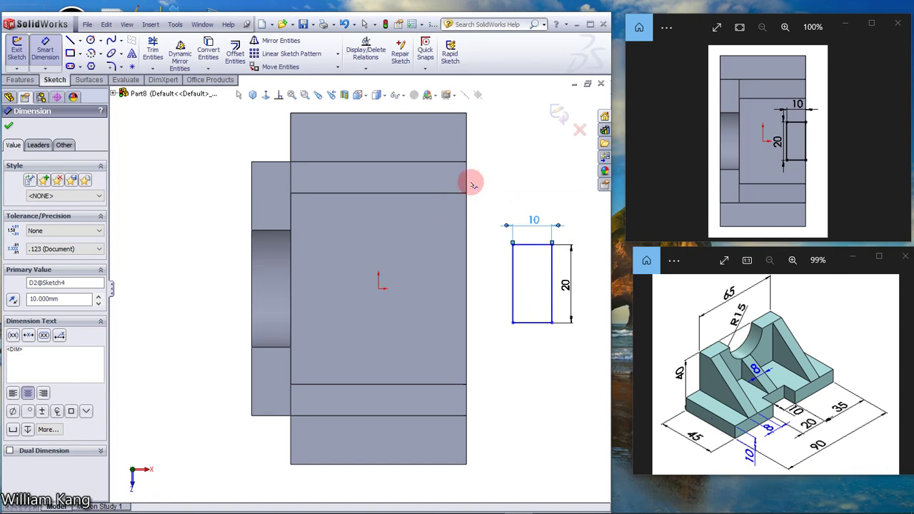
{"action": "key", "text": "Escape"}
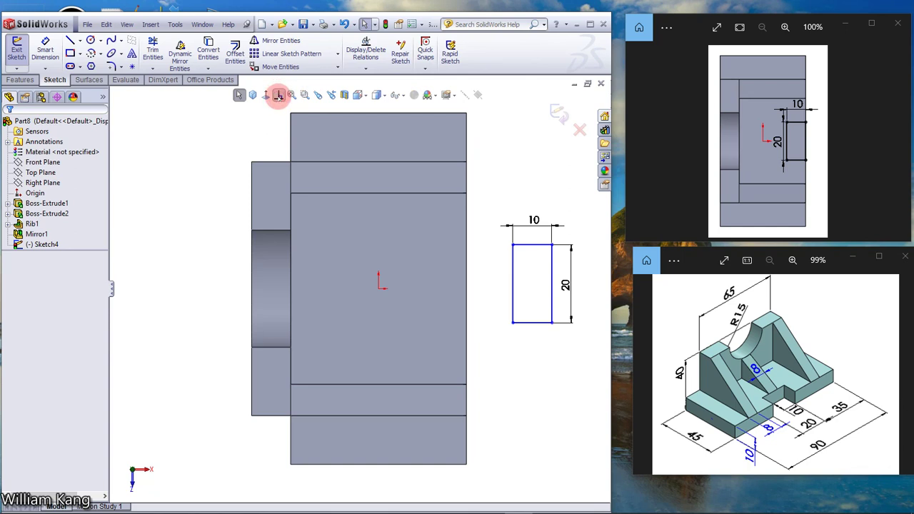
- Make the rectangle's right-edge midpoint coincident with the block edge's midpoint
{"action": "left_click", "coordinate": [278, 95]}
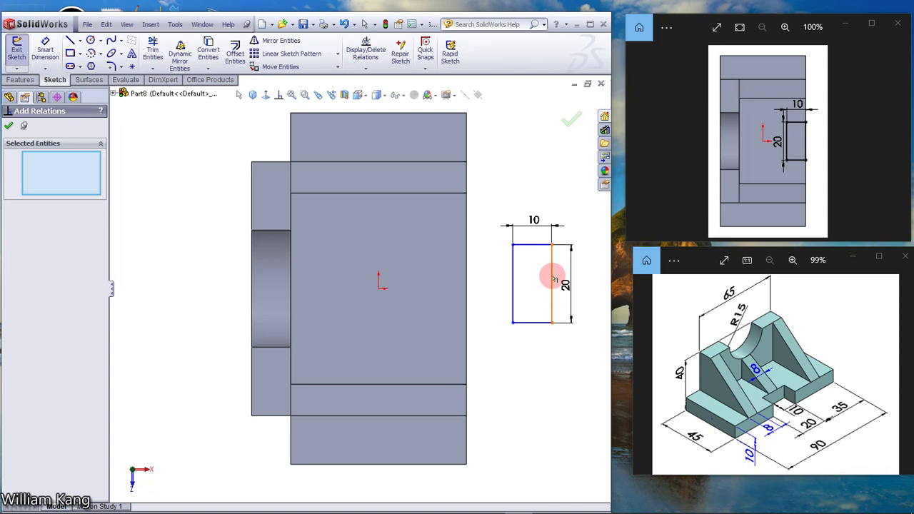
{"action": "right_click", "coordinate": [553, 278]}
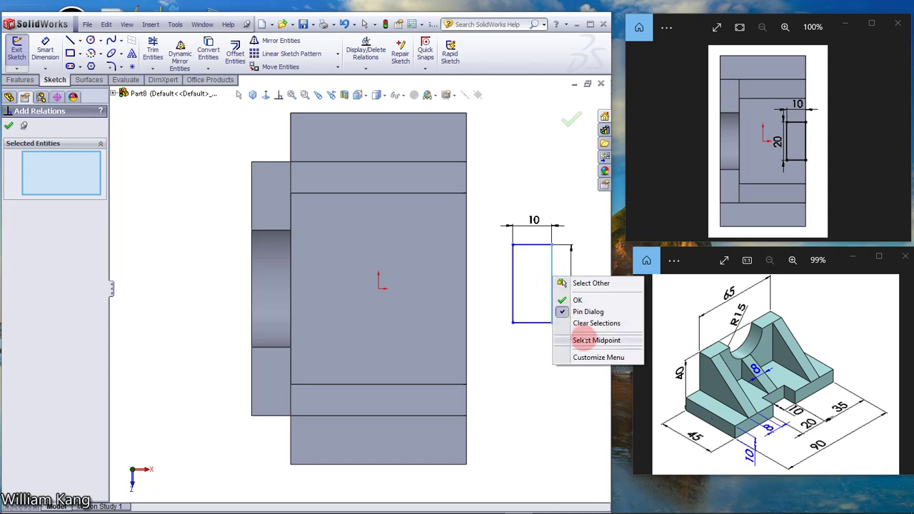
{"action": "left_click", "coordinate": [586, 340]}
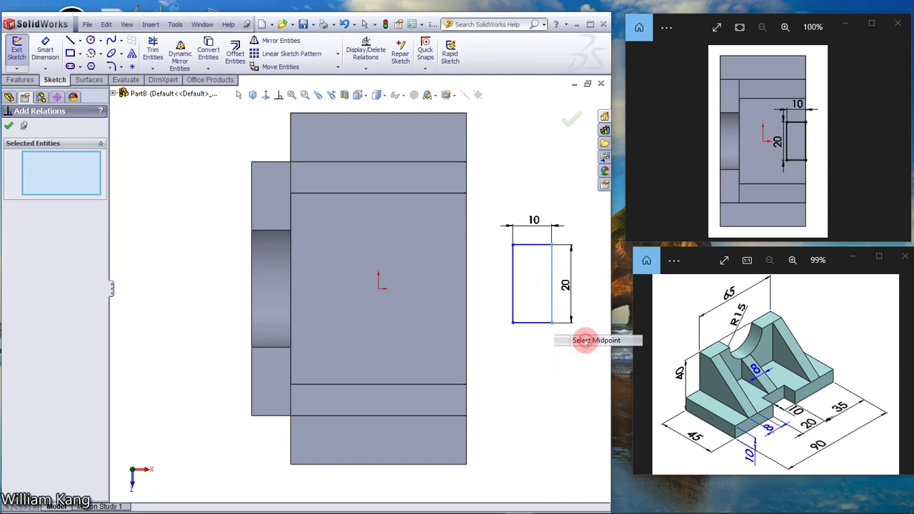
{"action": "right_click", "coordinate": [466, 288]}
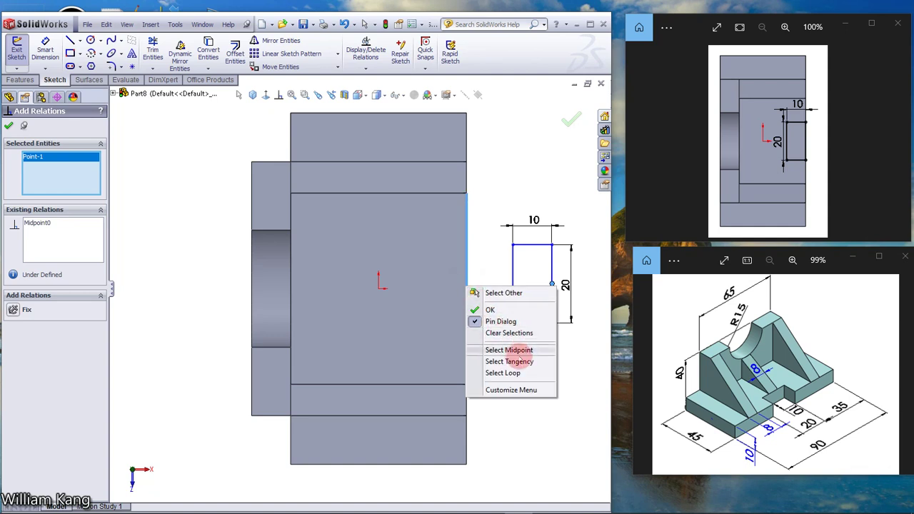
{"action": "left_click", "coordinate": [521, 349]}
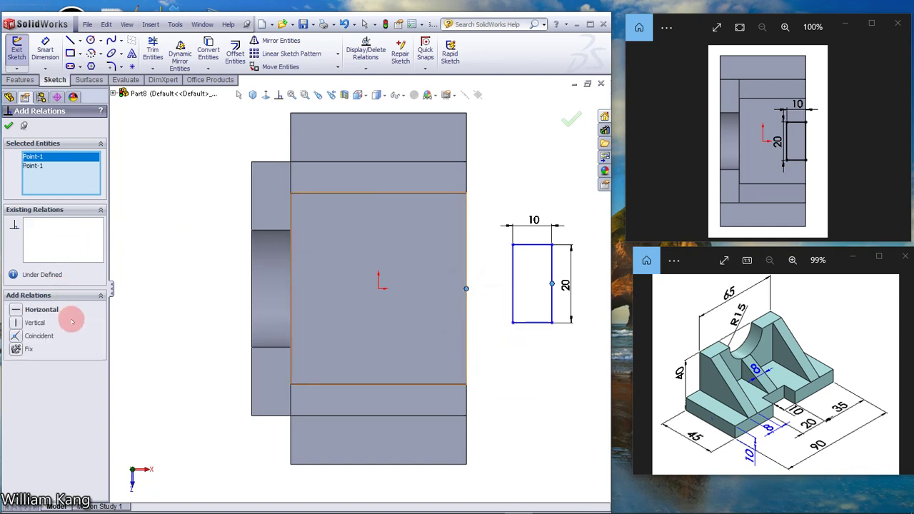
{"action": "left_click", "coordinate": [16, 335]}
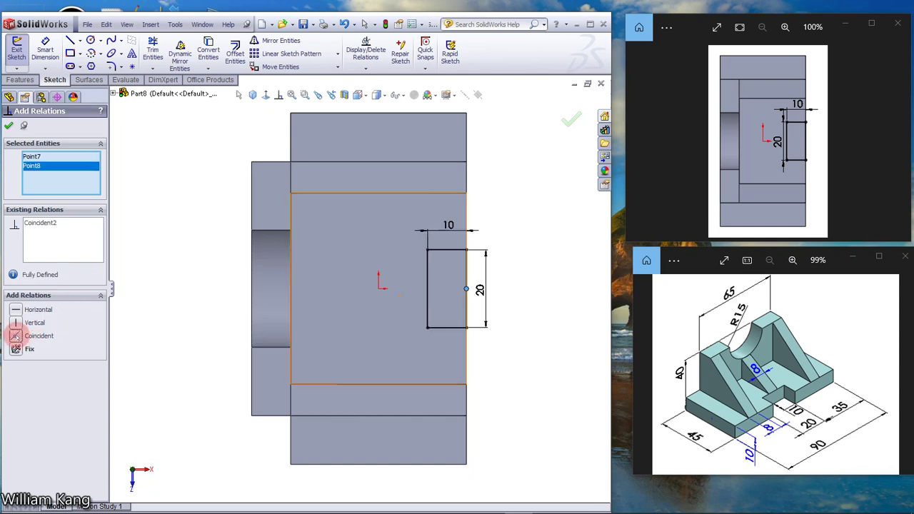
{"action": "left_click", "coordinate": [10, 126]}
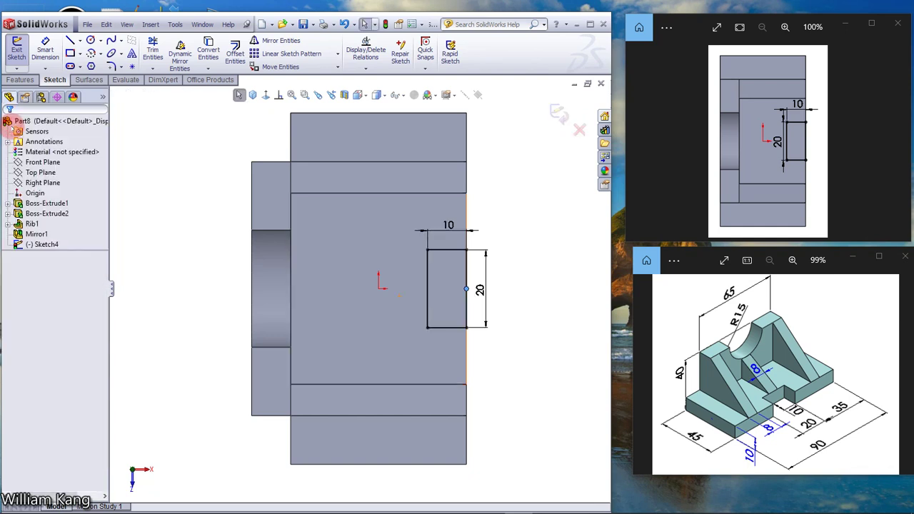
- Extrude-cut the 10 by 20 rectangle Through All to form the slot
{"action": "left_click", "coordinate": [20, 79]}
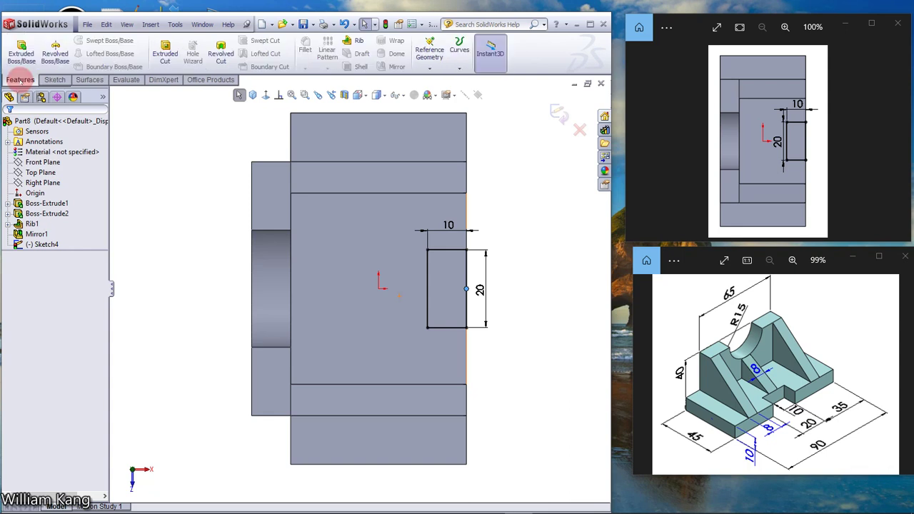
{"action": "left_click", "coordinate": [163, 53]}
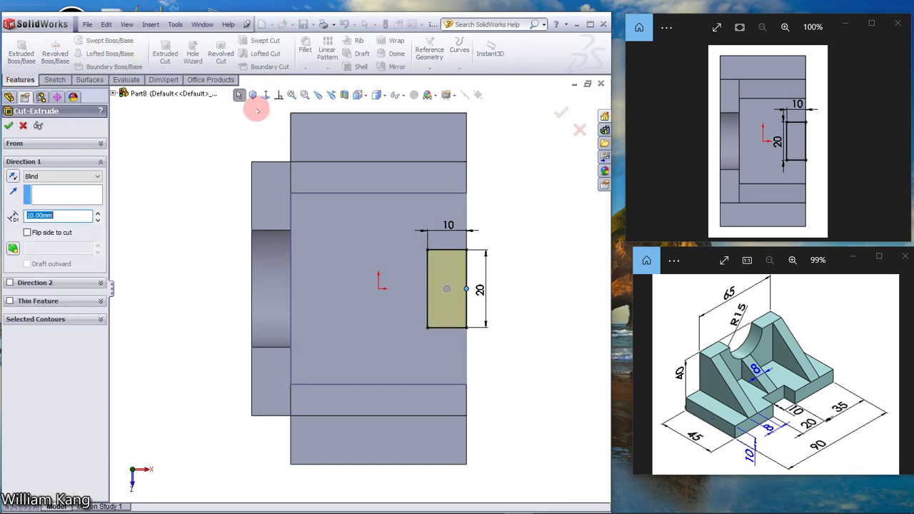
{"action": "left_click", "coordinate": [254, 95]}
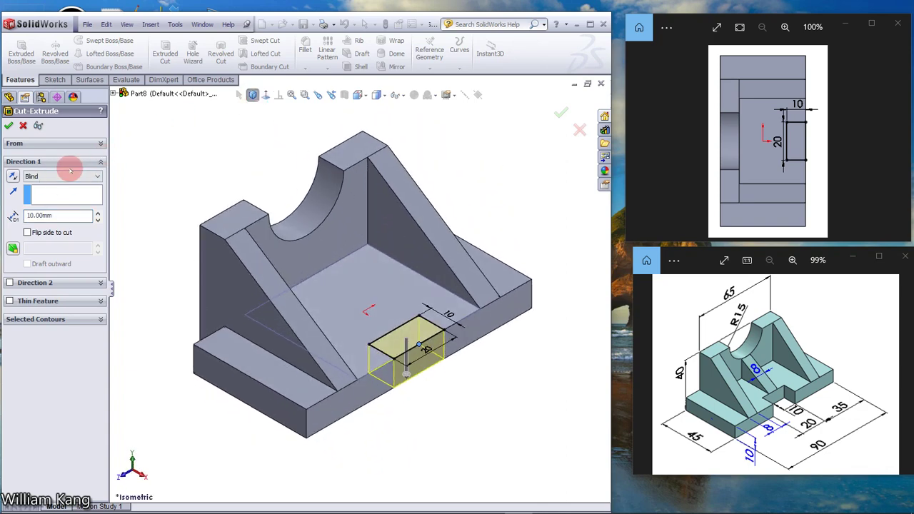
{"action": "left_click", "coordinate": [99, 175]}
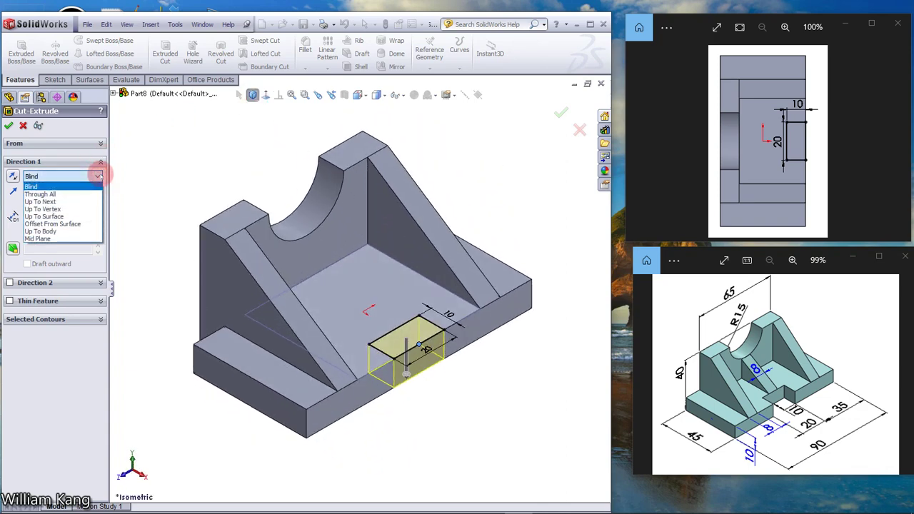
{"action": "left_click", "coordinate": [62, 193]}
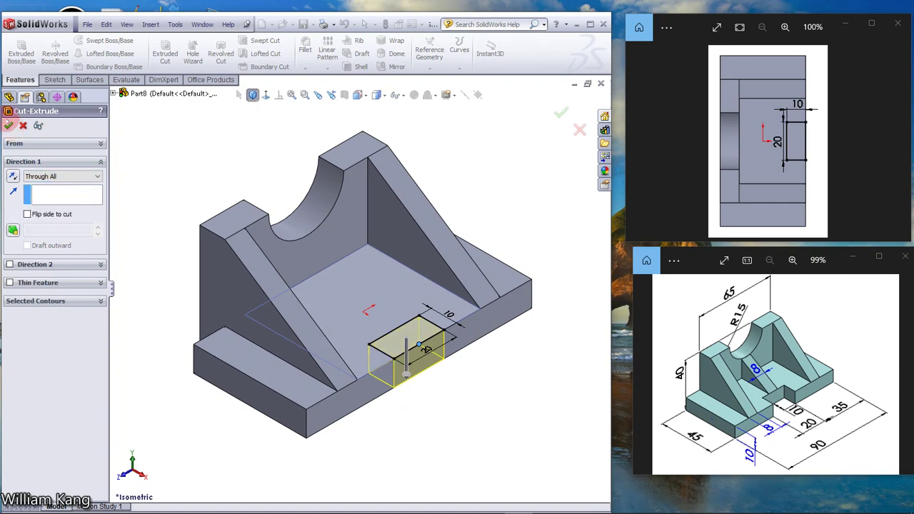
{"action": "left_click", "coordinate": [8, 125]}
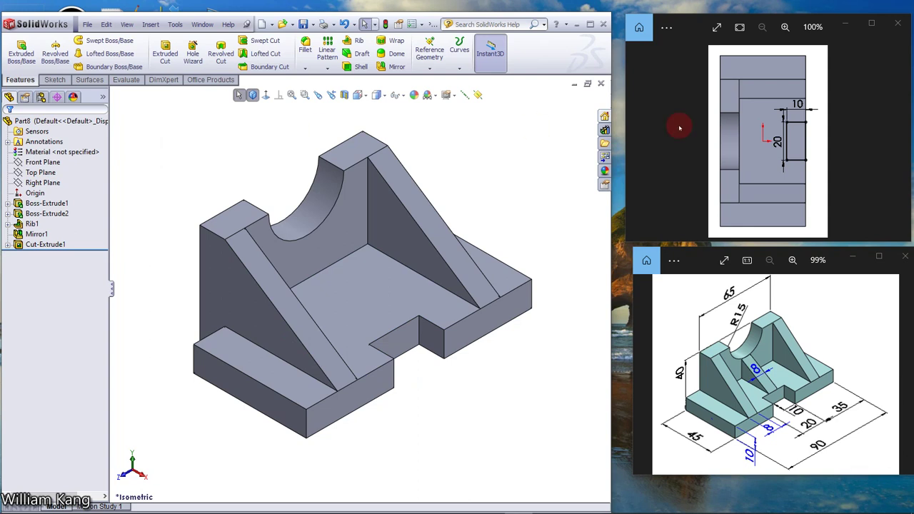
{"action": "mouse_move", "coordinate": [885, 136]}
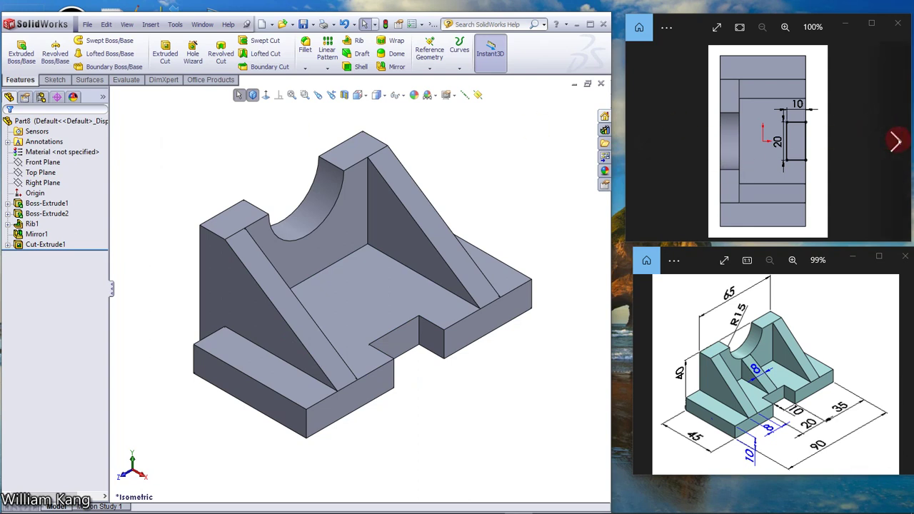
- Start a sketch on the Front Plane, viewed straight on with hidden lines visible
{"action": "left_click", "coordinate": [896, 141]}
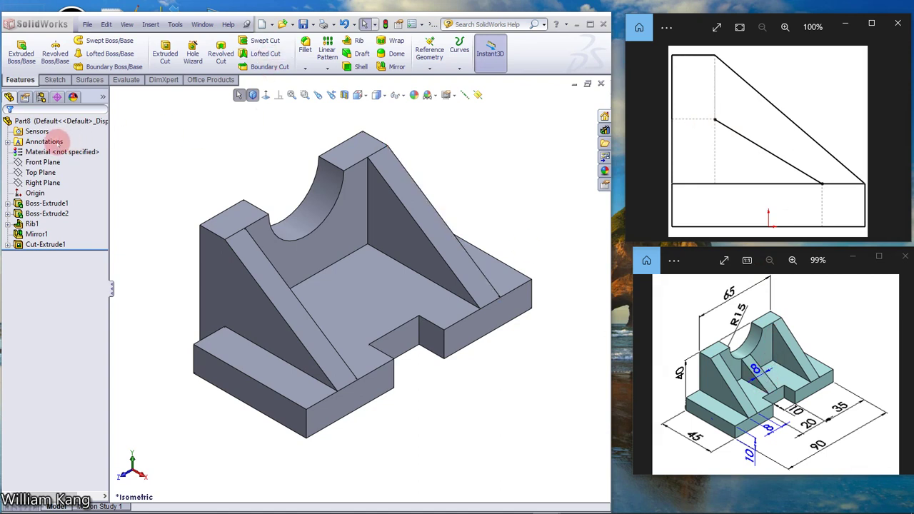
{"action": "left_click", "coordinate": [43, 162]}
{"action": "left_click", "coordinate": [44, 163]}
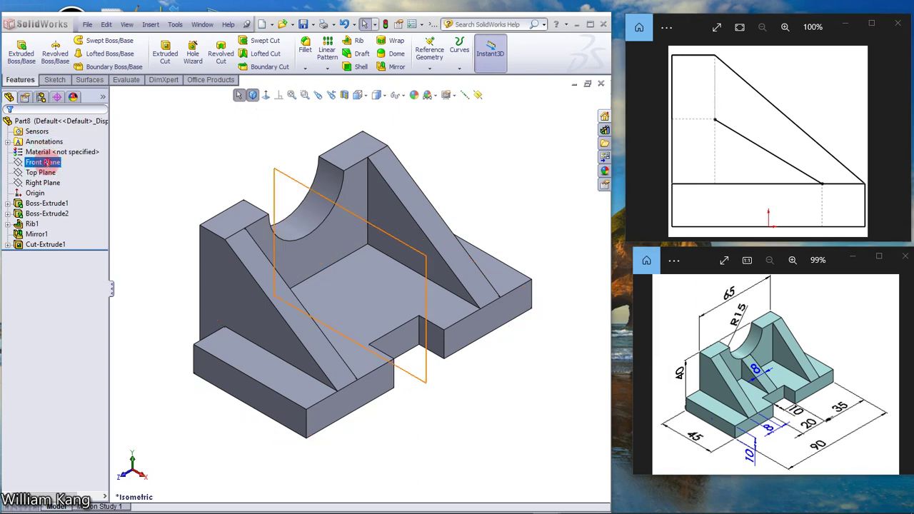
{"action": "left_click", "coordinate": [44, 163]}
{"action": "left_click", "coordinate": [56, 147]}
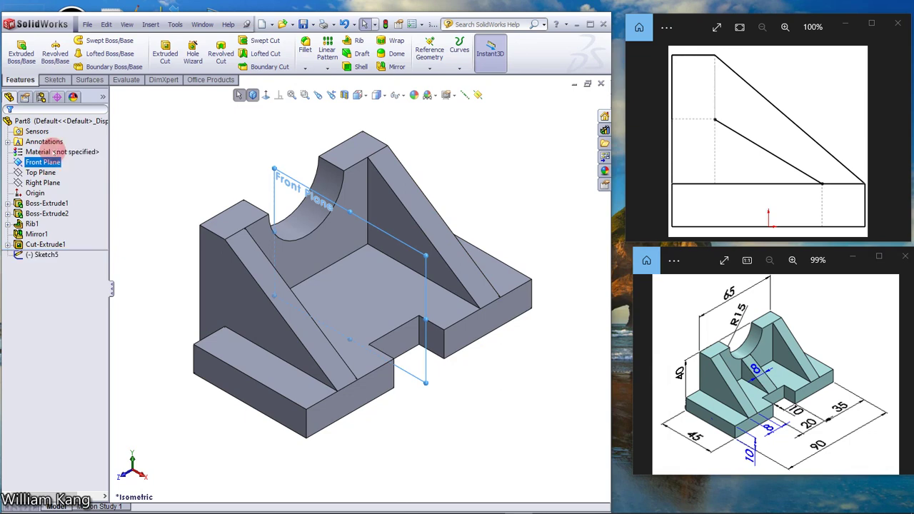
{"action": "left_click", "coordinate": [265, 95]}
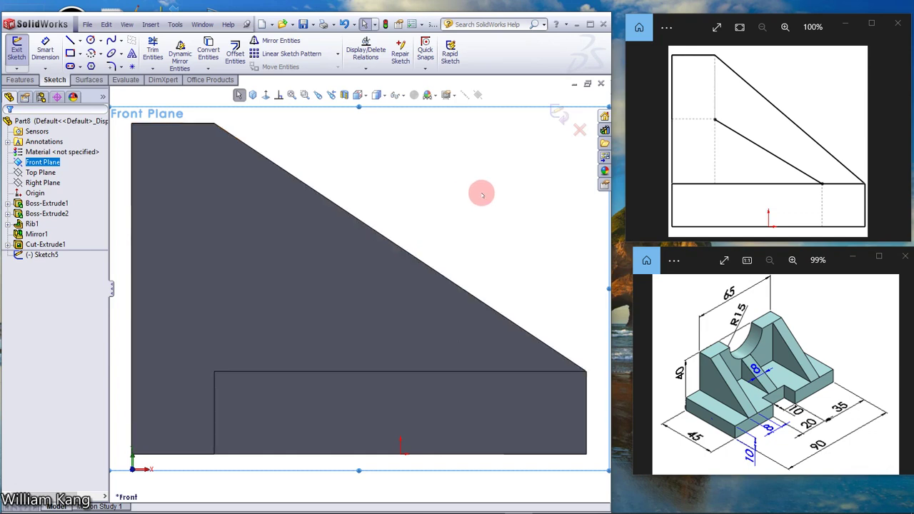
{"action": "left_click", "coordinate": [382, 95]}
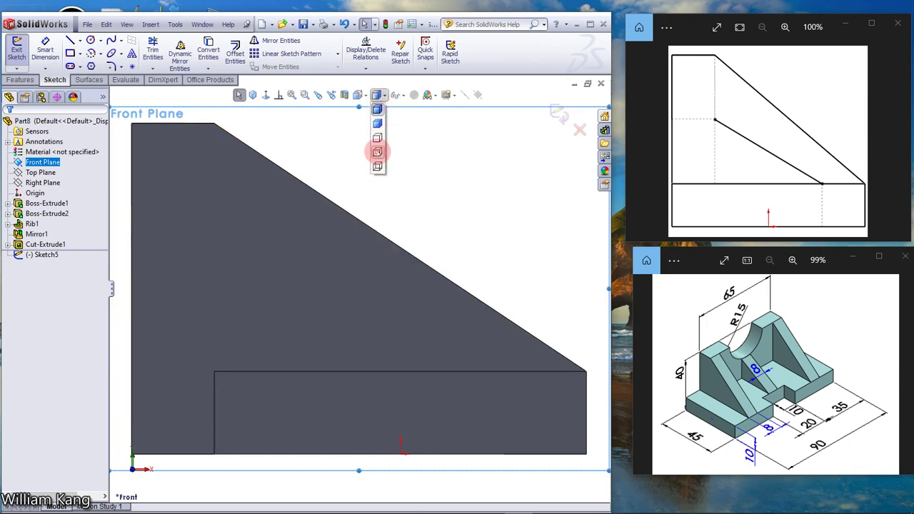
{"action": "left_click", "coordinate": [377, 151]}
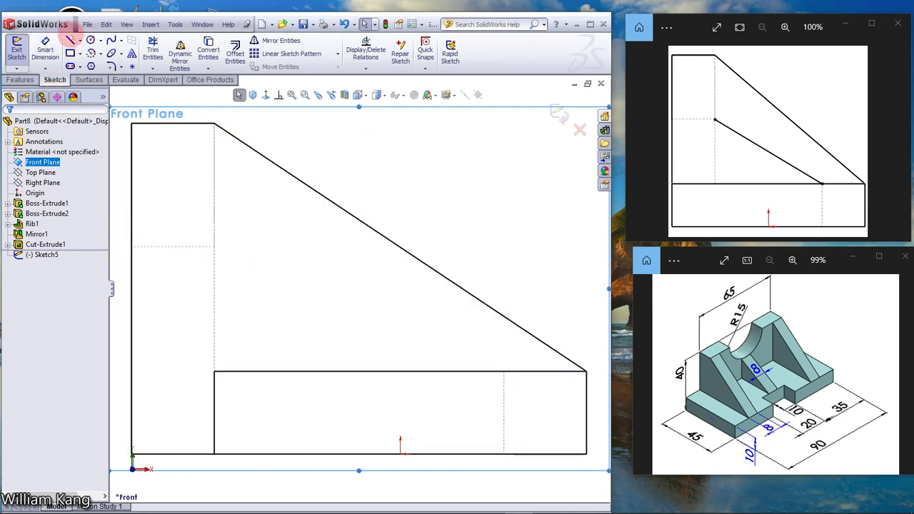
- Draw a line from the upright's inner edge down to the base plate's top edge, then exit
{"action": "left_click", "coordinate": [69, 40]}
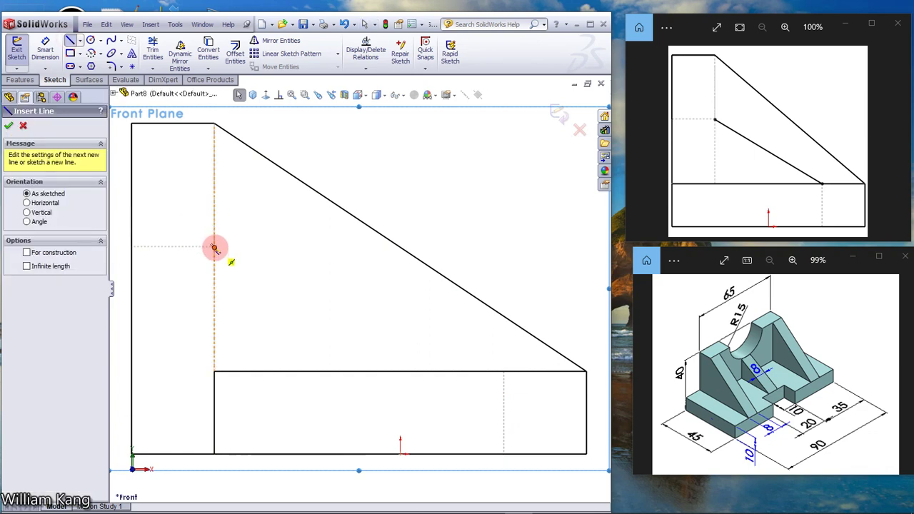
{"action": "left_click", "coordinate": [214, 247]}
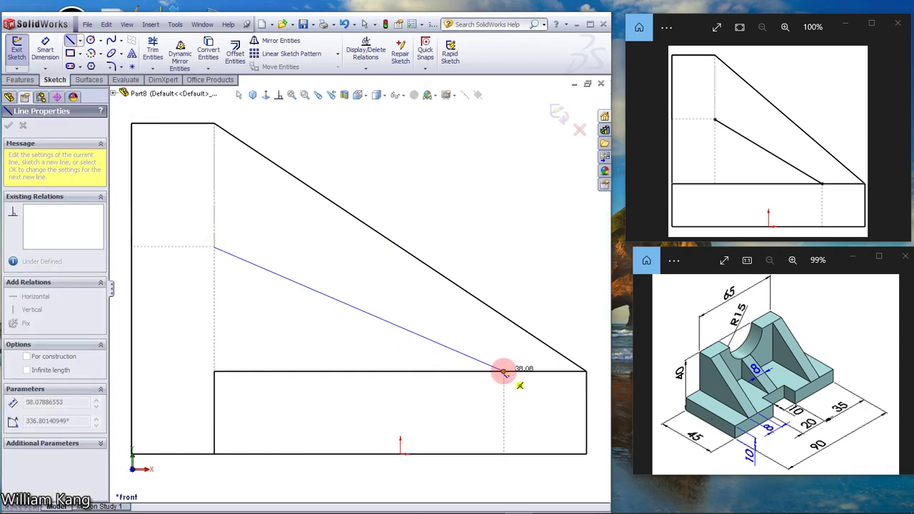
{"action": "left_click", "coordinate": [503, 371]}
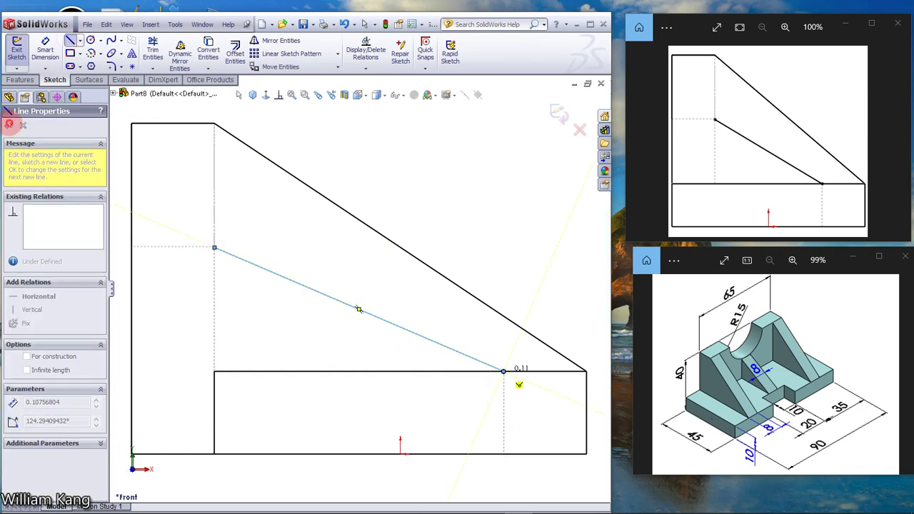
{"action": "left_click", "coordinate": [7, 125]}
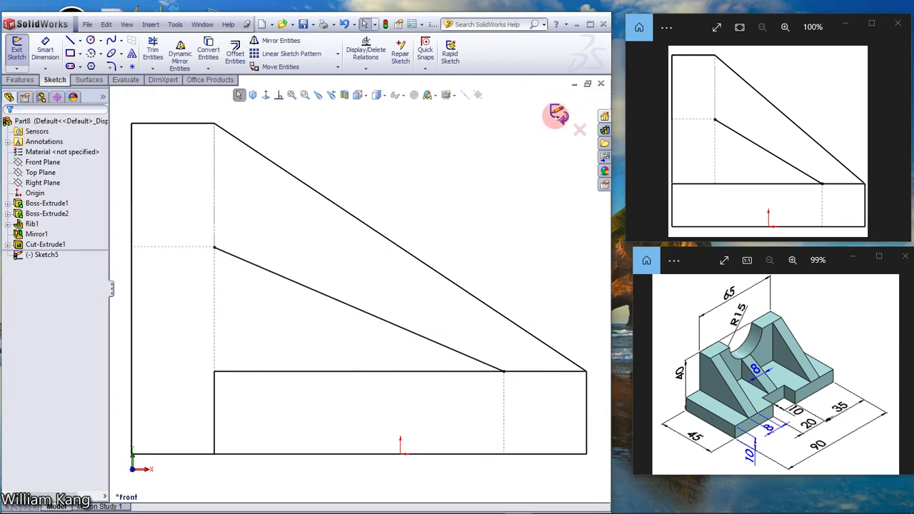
{"action": "left_click", "coordinate": [557, 115]}
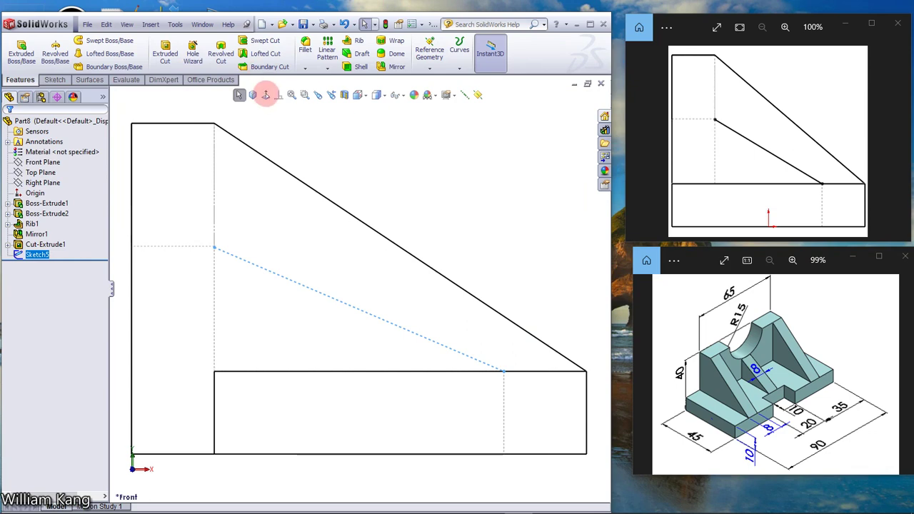
- Restore the shaded isometric view and create an 8 mm both-sides rib from the sloping line
{"action": "left_click", "coordinate": [252, 95]}
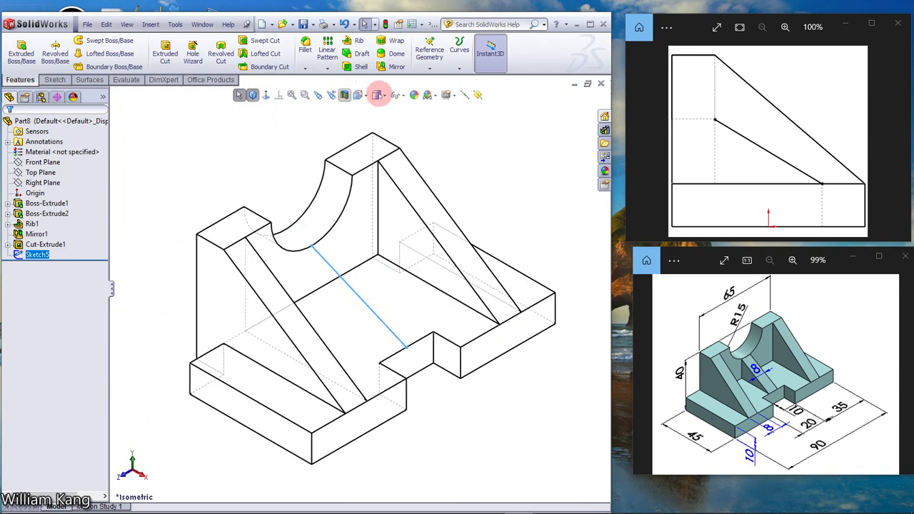
{"action": "left_click", "coordinate": [383, 95]}
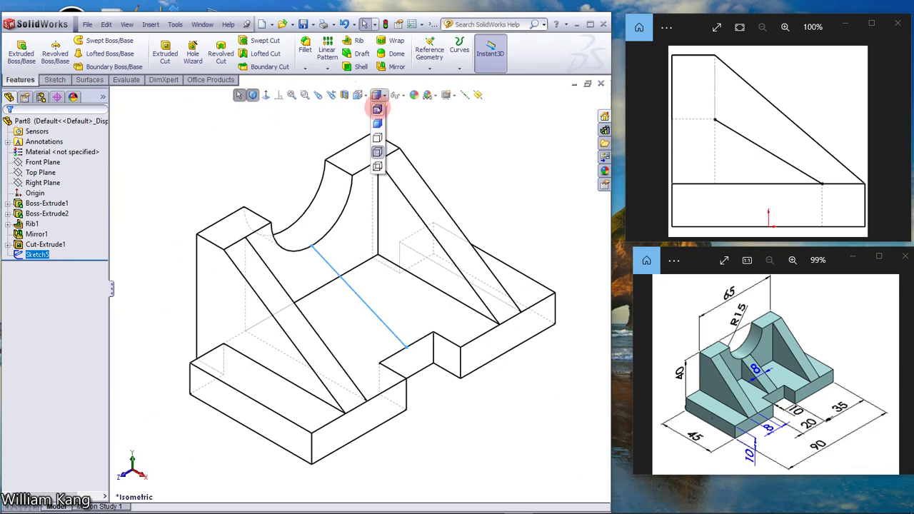
{"action": "left_click", "coordinate": [377, 109]}
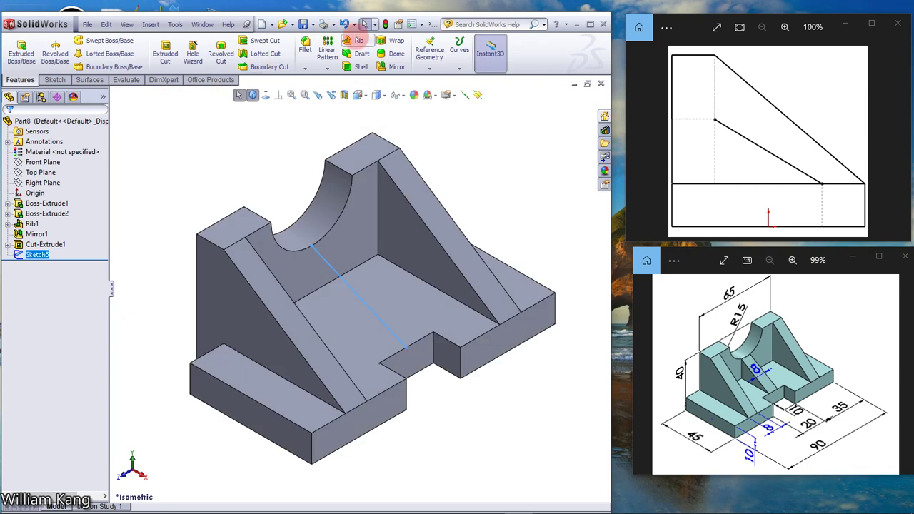
{"action": "left_click", "coordinate": [359, 41]}
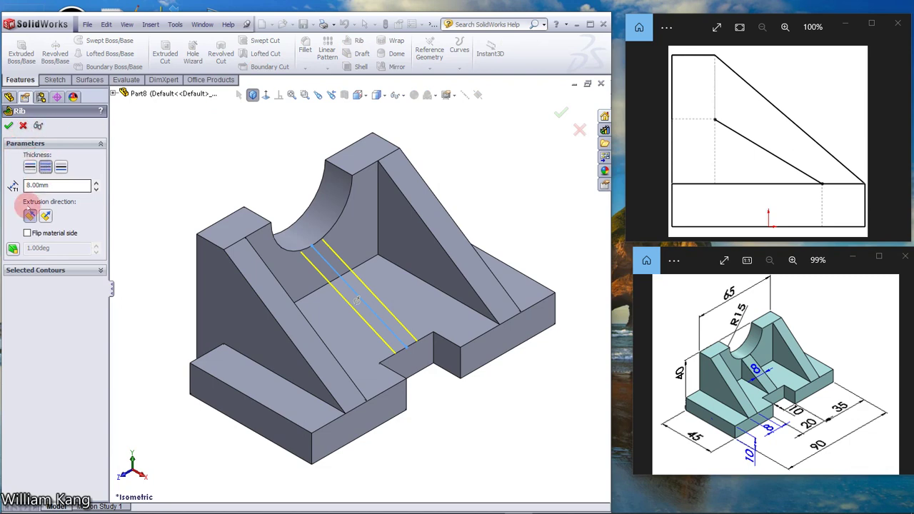
{"action": "mouse_move", "coordinate": [222, 154]}
{"action": "middle_mouse_down"}
{"action": "mouse_move", "coordinate": [232, 136]}
{"action": "mouse_move", "coordinate": [219, 150]}
{"action": "middle_mouse_up"}
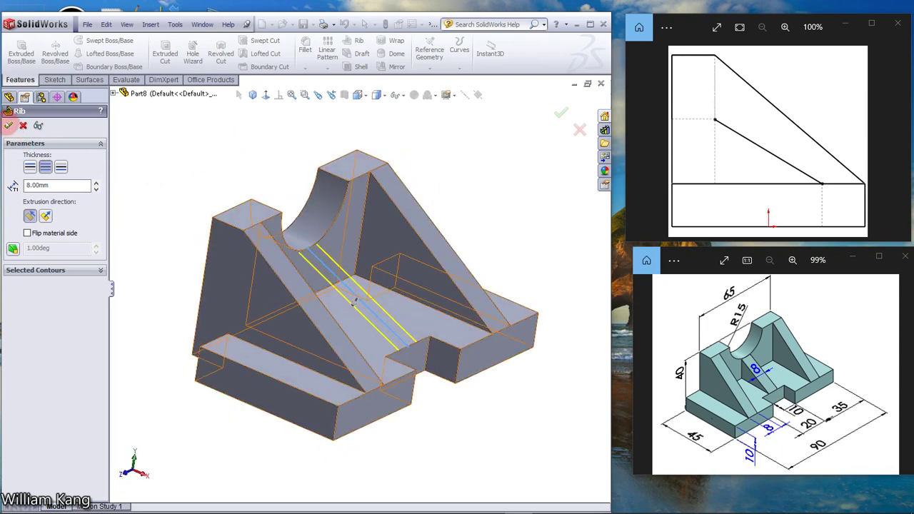
{"action": "left_click", "coordinate": [9, 125]}
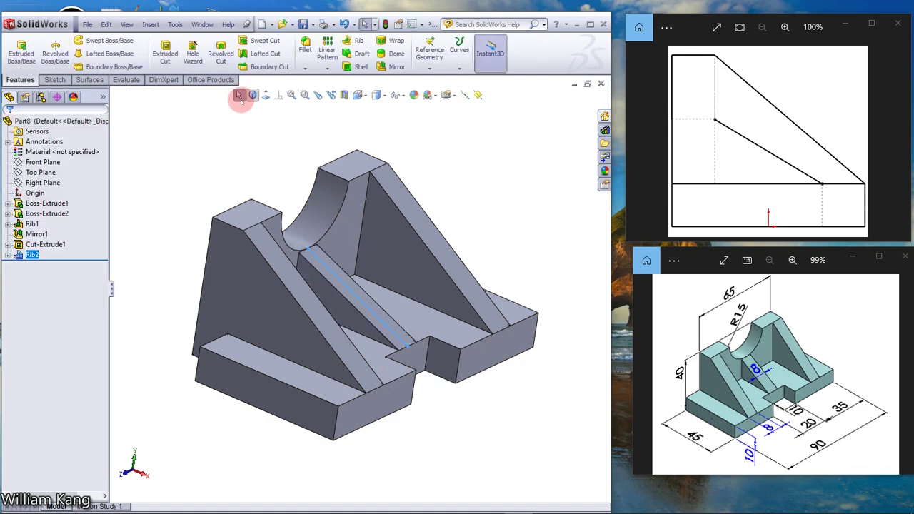
{"action": "left_click", "coordinate": [252, 94]}
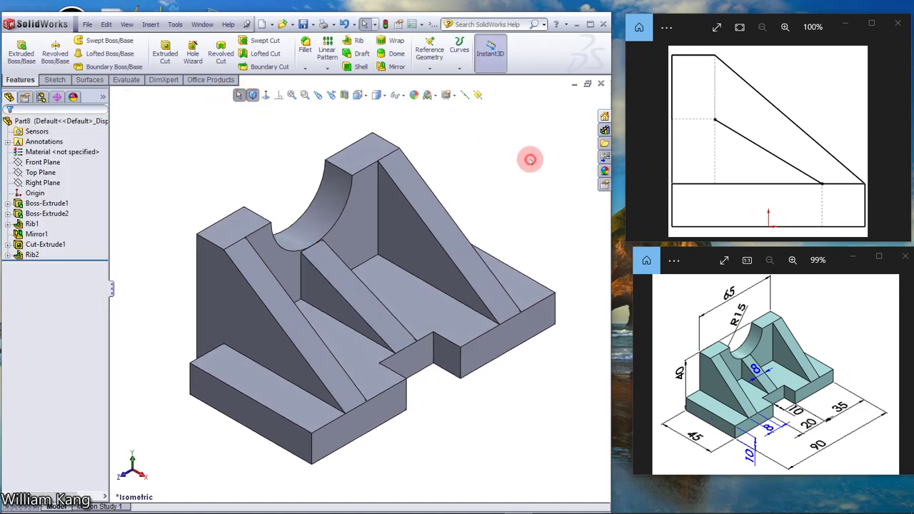